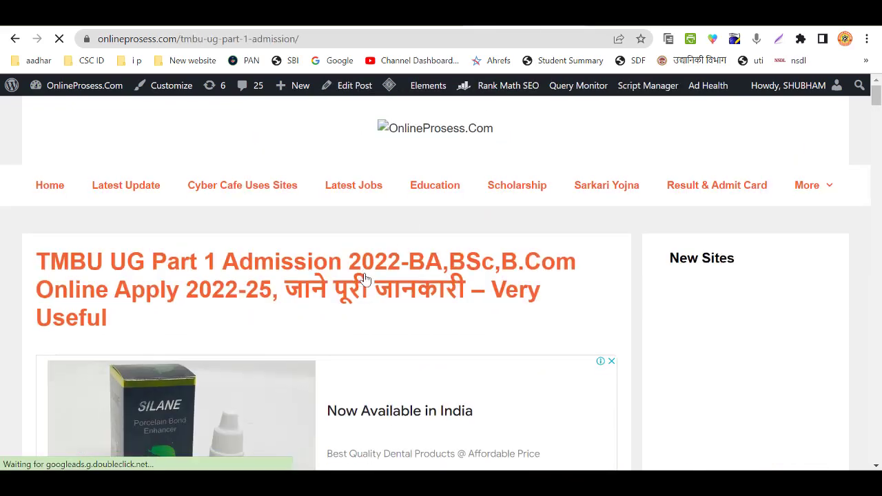
Dismiss the Telegram popup and review the TMBU UG Part 1 admission article's overview, eligibility criteria, application fee and important dates.
scroll(366, 279, "down", 10)
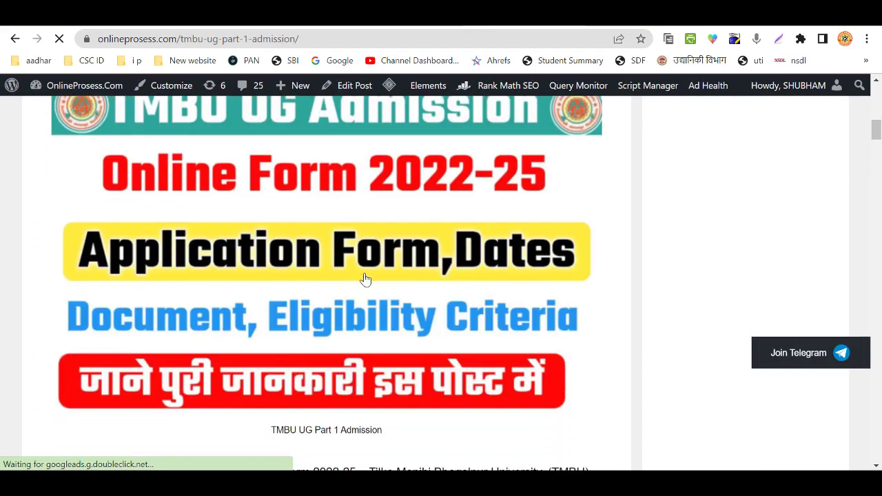
scroll(365, 280, "down", 3)
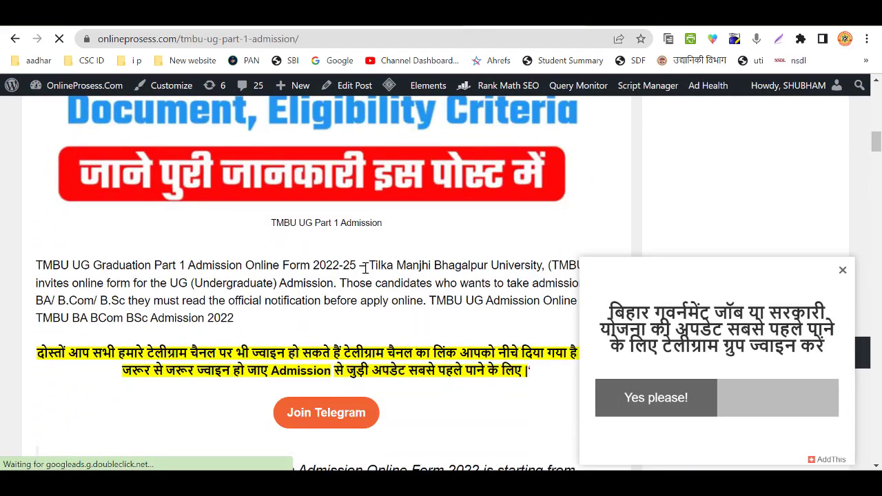
scroll(366, 267, "down", 1)
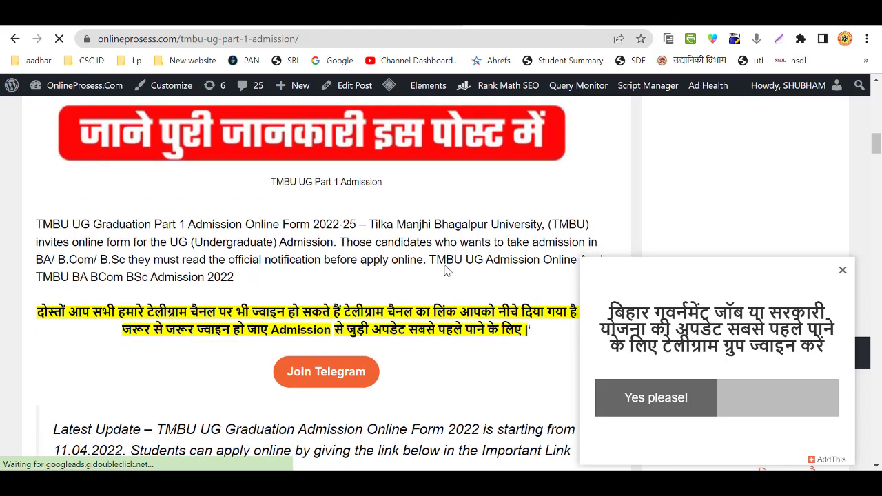
left_click(767, 415)
scroll(337, 400, "down", 3)
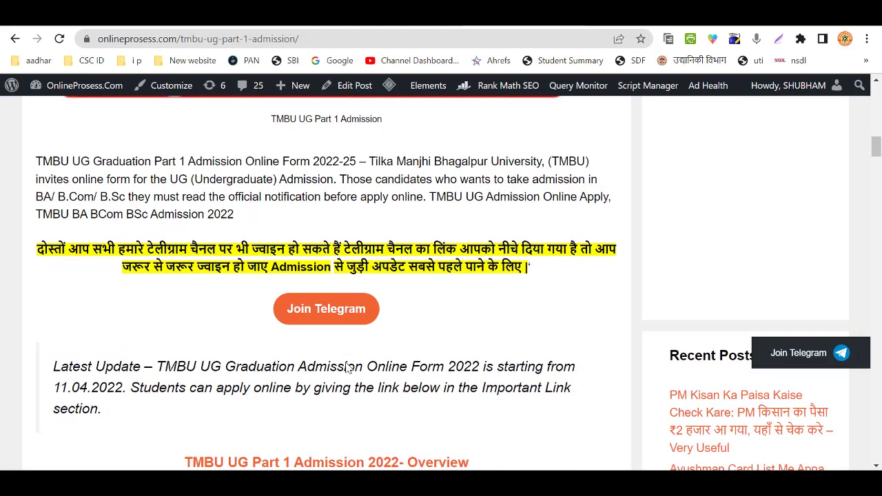
scroll(346, 367, "down", 6)
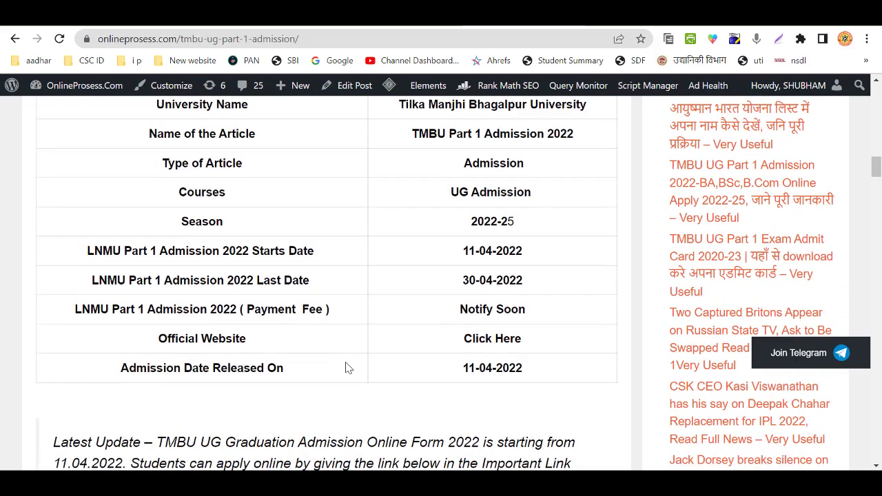
scroll(347, 368, "down", 12)
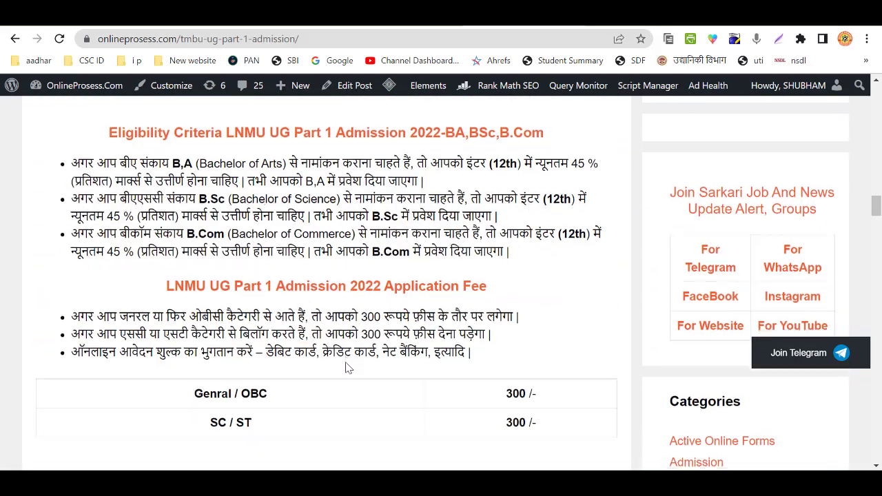
scroll(347, 368, "down", 1)
scroll(345, 368, "up", 2)
scroll(344, 368, "down", 1)
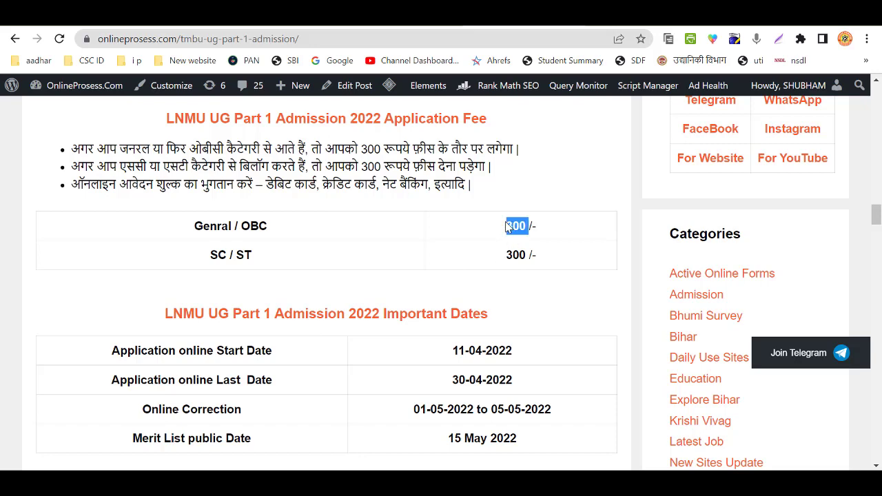
left_click(543, 272)
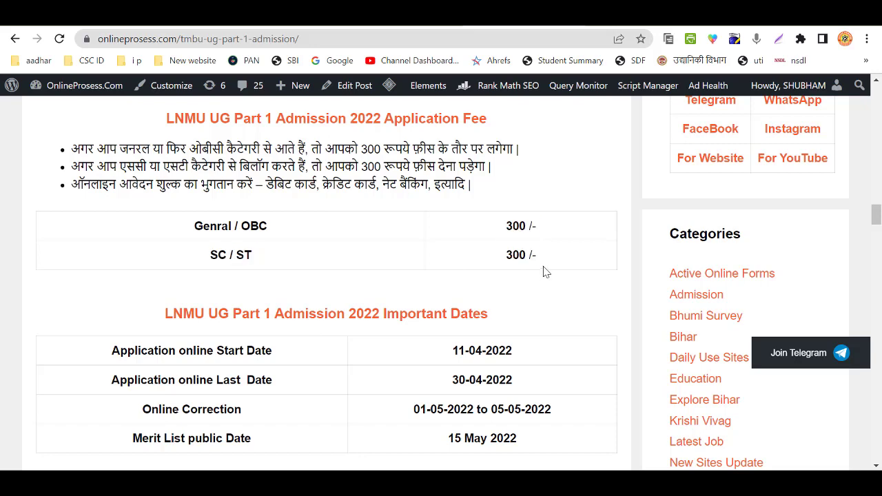
scroll(543, 272, "down", 2)
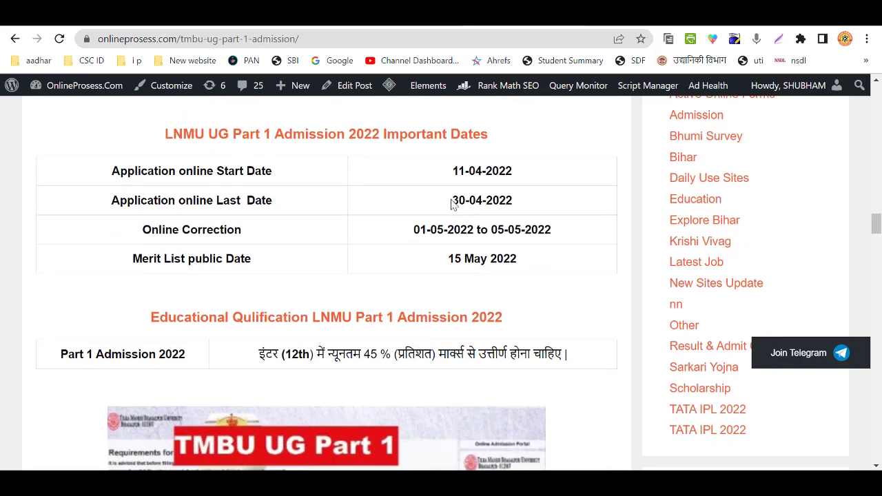
left_click_drag(452, 204, 502, 214)
Find the Important Links table below the application instructions and open the TMBU Admission Apply Online Form link.
scroll(503, 214, "down", 5)
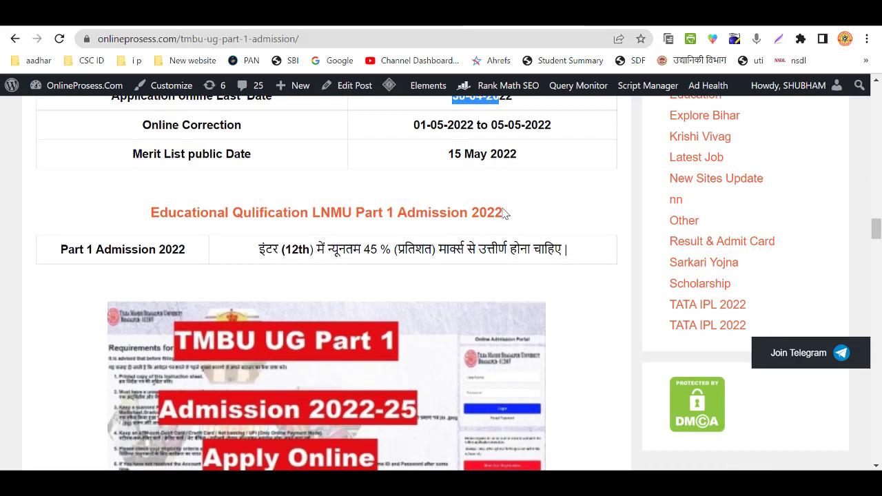
scroll(504, 213, "down", 2)
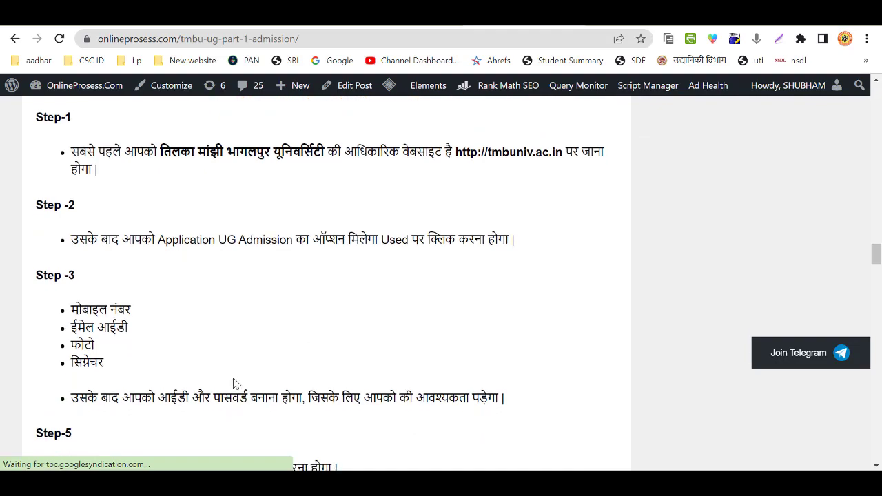
scroll(118, 354, "down", 8)
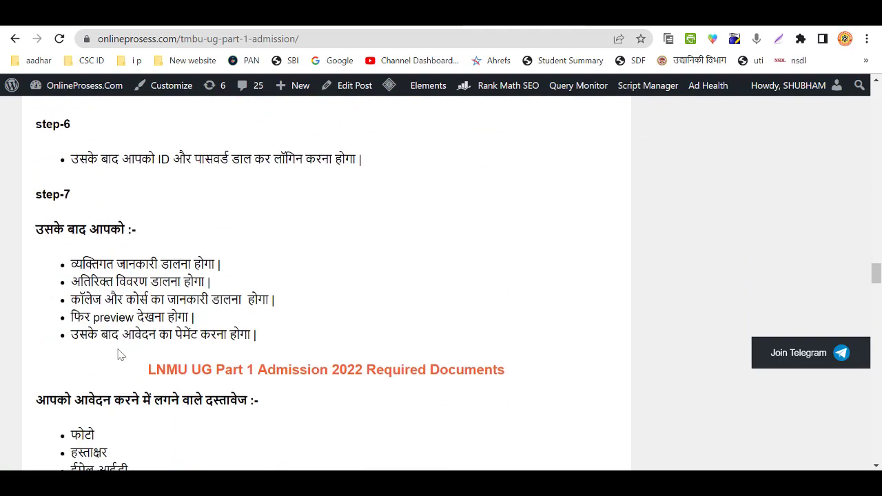
scroll(119, 354, "down", 8)
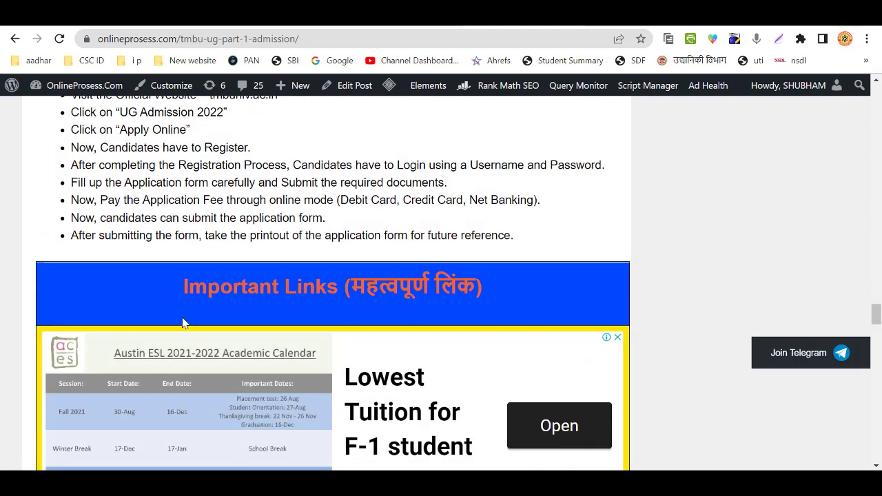
scroll(294, 283, "down", 3)
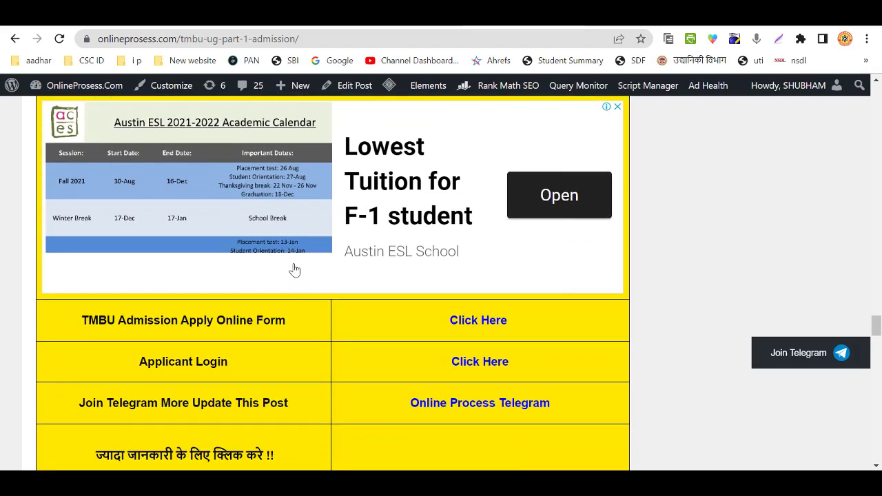
scroll(248, 350, "down", 1)
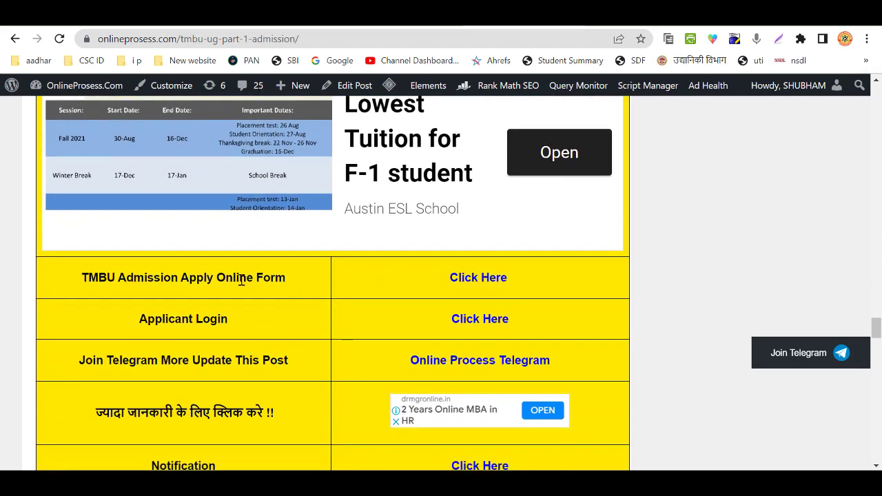
left_click(482, 283)
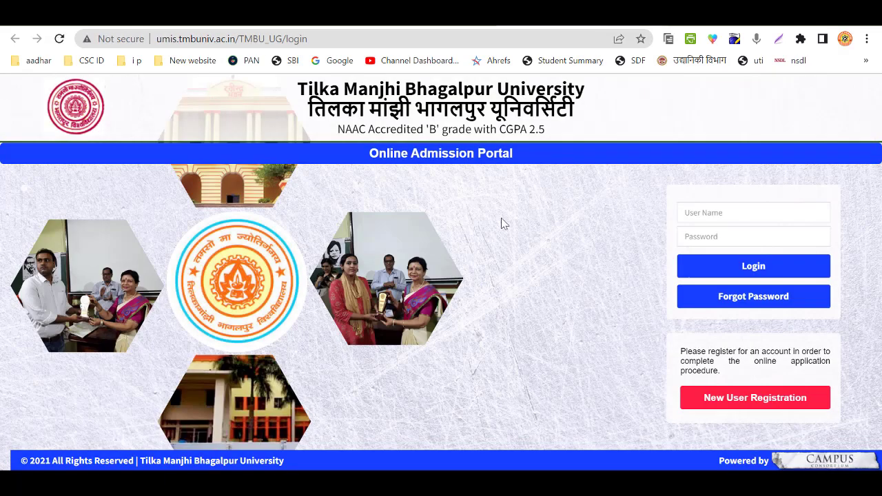
Start a new user registration on the admission portal and accept the declaration to proceed to the registration form.
left_click(732, 408)
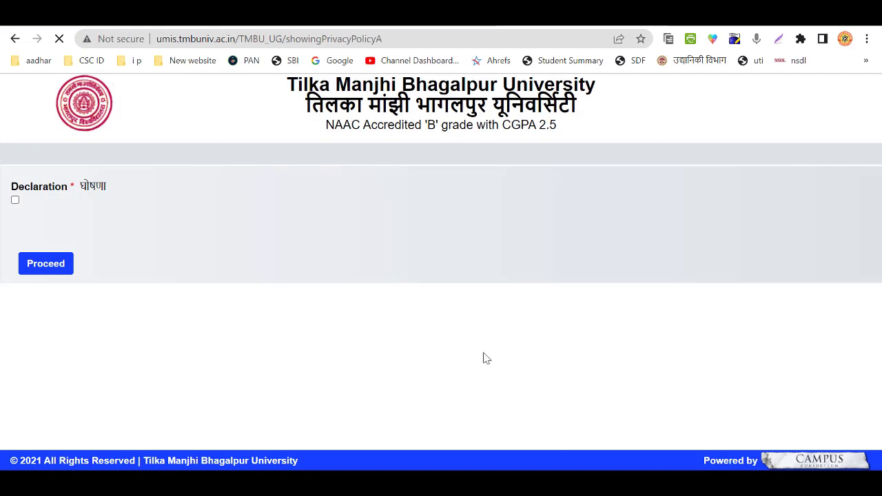
left_click(16, 201)
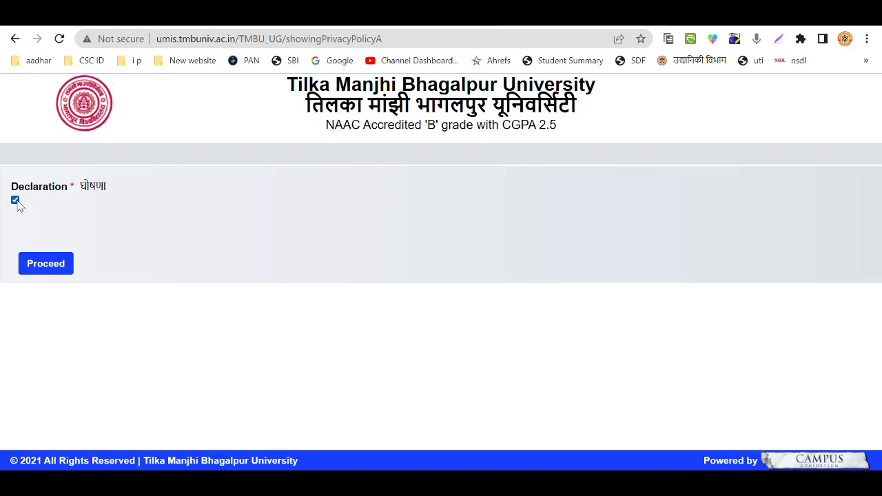
left_click(54, 268)
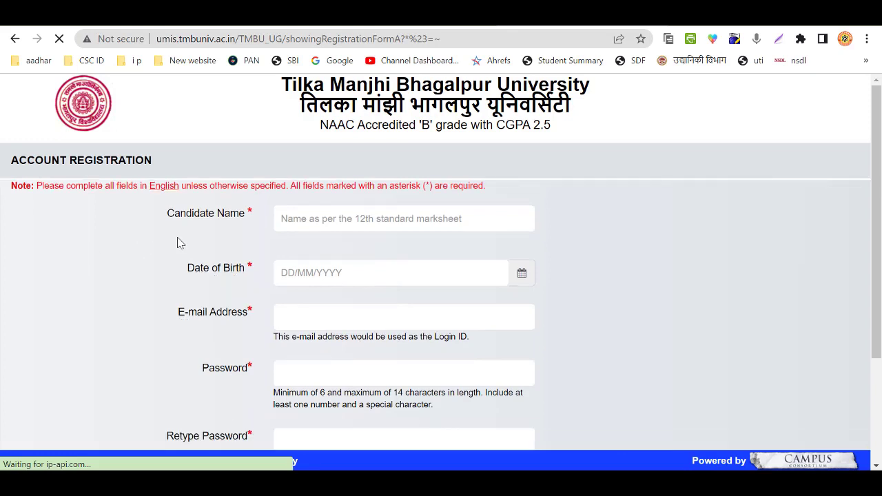
Examine the required fields of the account registration form, from candidate name through password to mobile number.
scroll(178, 242, "down", 1)
scroll(177, 242, "down", 1)
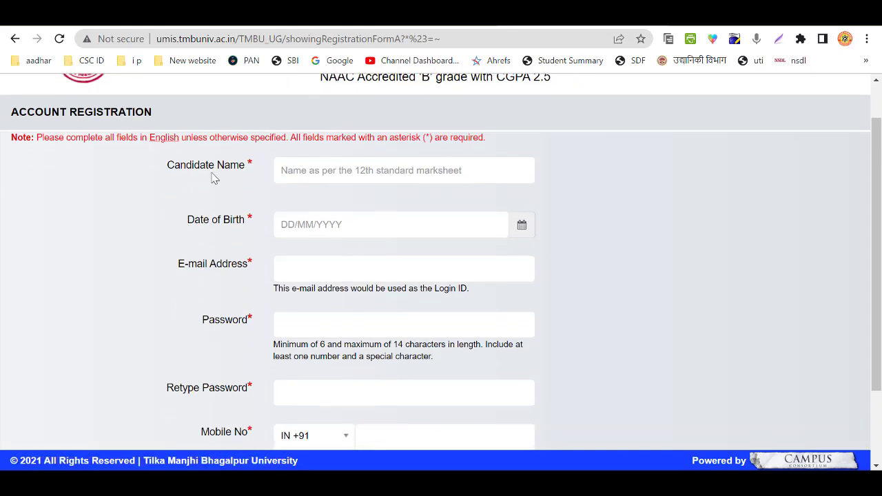
left_click_drag(225, 169, 250, 337)
scroll(244, 322, "down", 1)
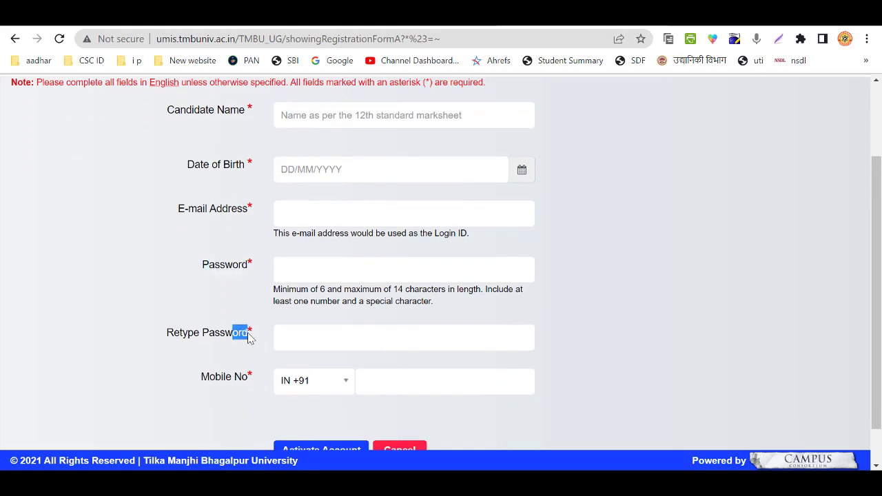
scroll(248, 356, "down", 1)
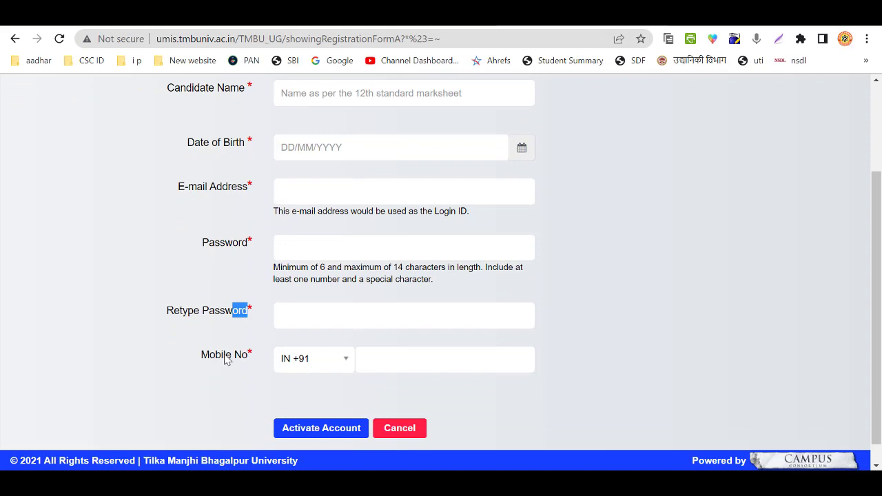
left_click_drag(226, 356, 234, 367)
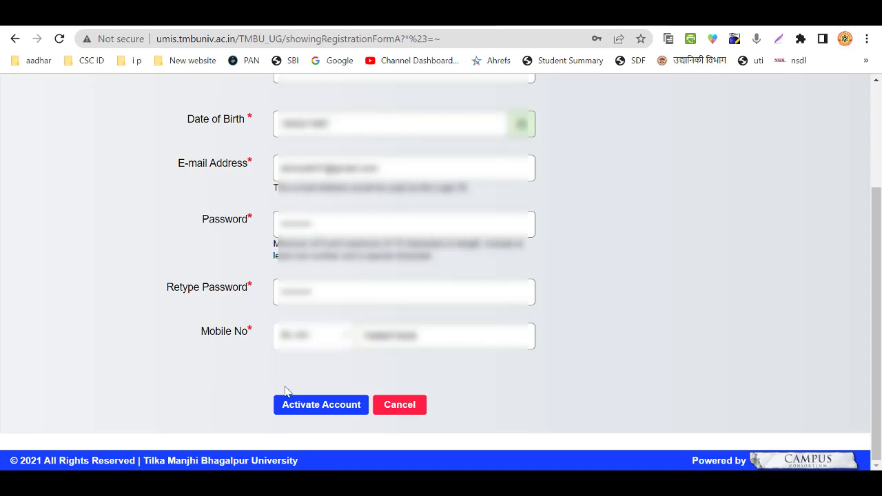
Activate the account from the completed registration form without saving its password in the browser, and proceed to the login page.
left_click(319, 407)
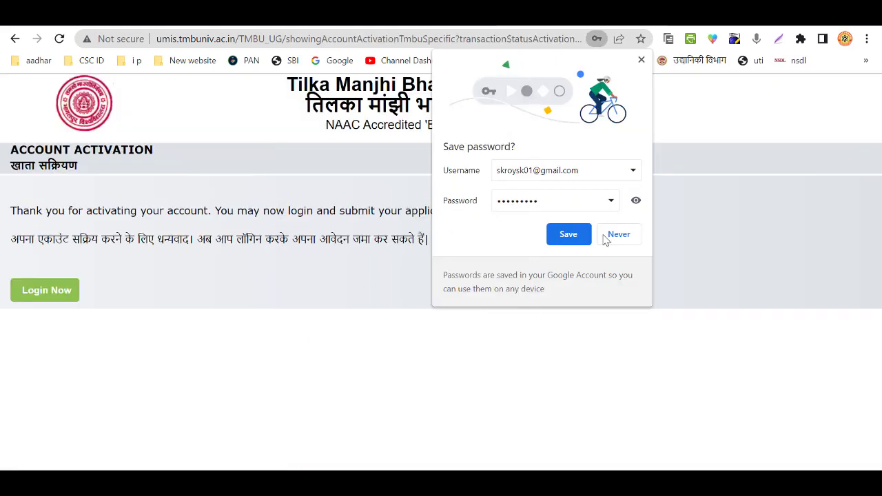
left_click(622, 235)
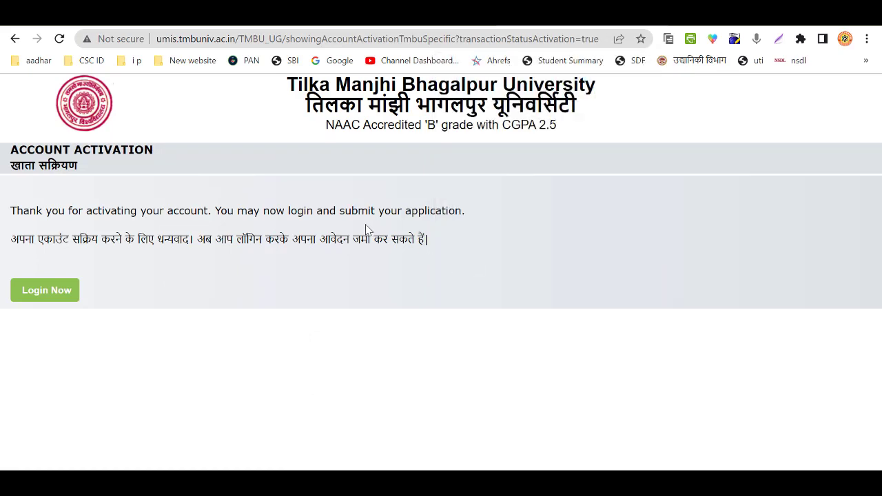
left_click(64, 293)
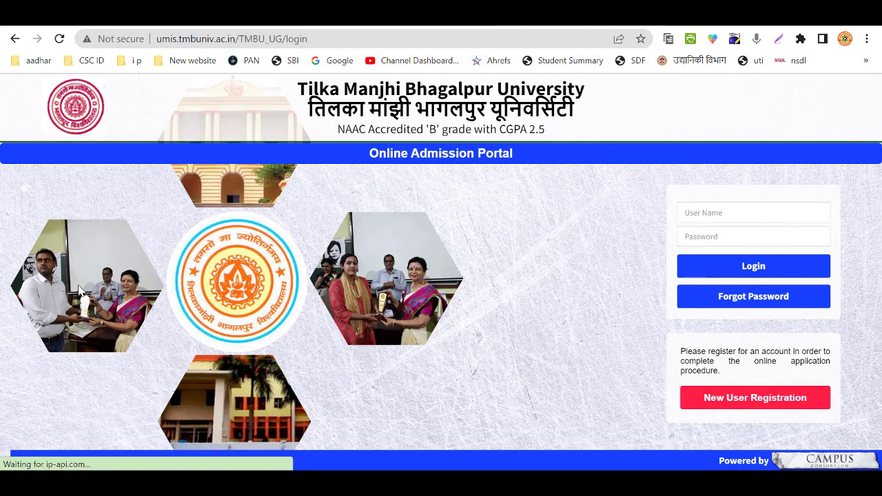
Log in to the admission portal with the registered user name and account password.
left_click(702, 216)
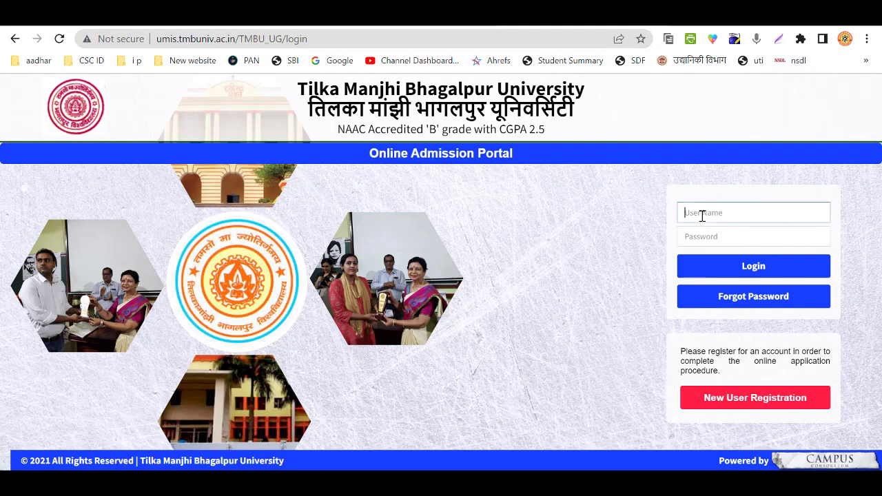
left_click(697, 237)
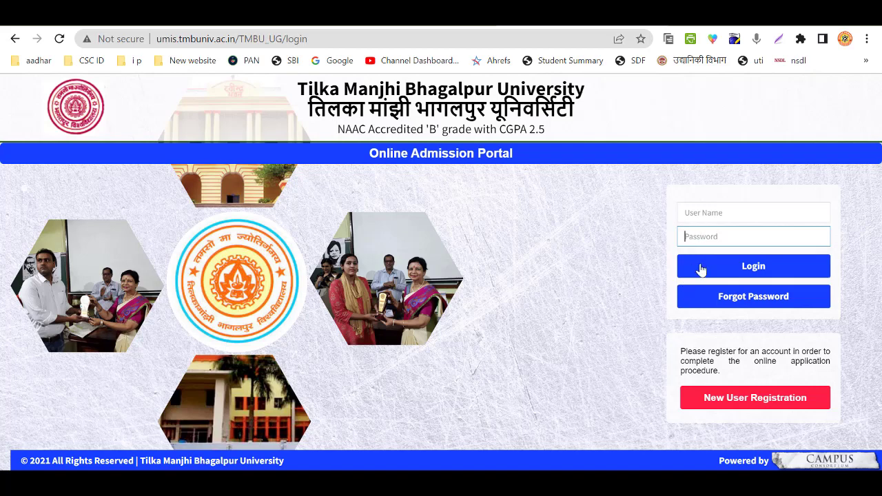
left_click(700, 269)
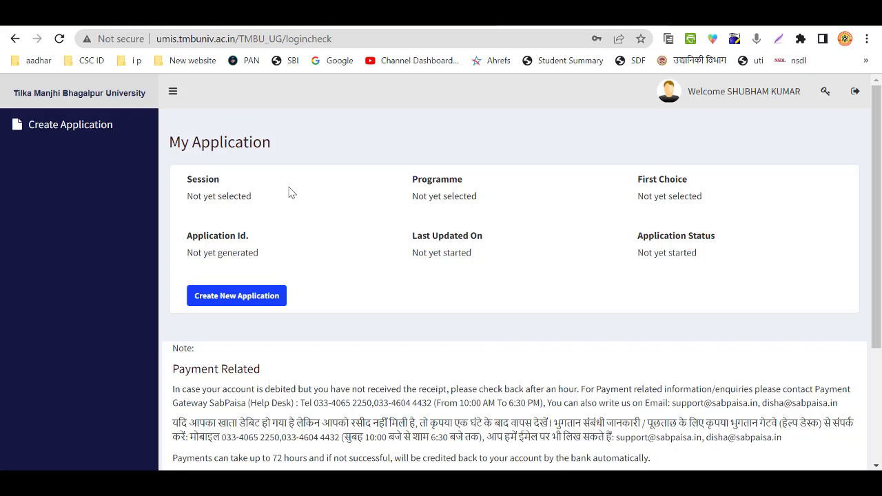
Create a new application for the session UG Online Application 2022 and open the UG Online Application (B.A, B.Com, B.Sc) form.
left_click(264, 305)
left_click(352, 243)
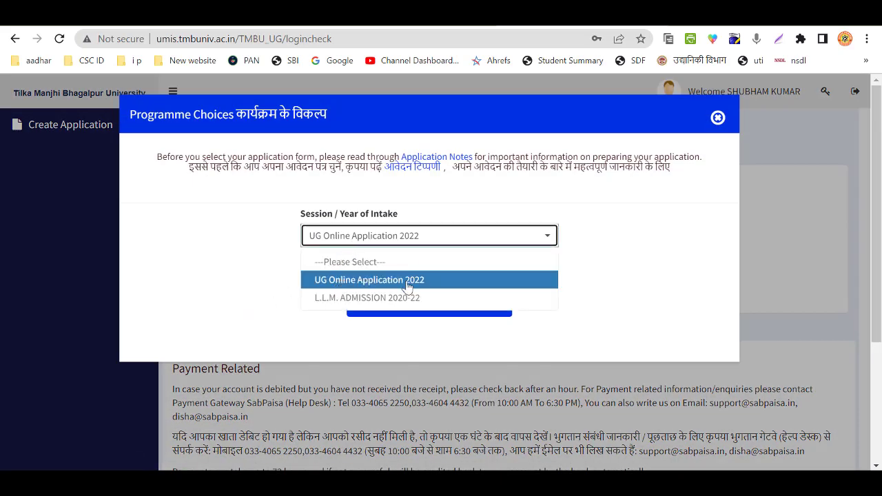
left_click(366, 283)
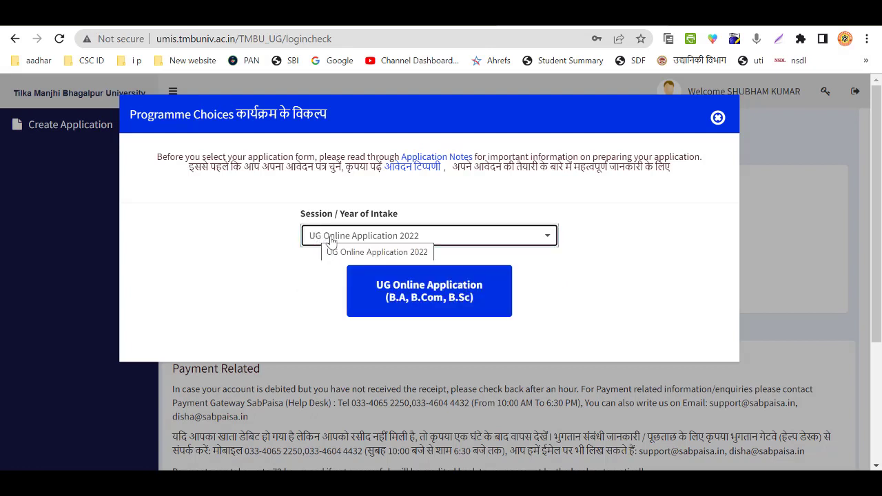
left_click(431, 306)
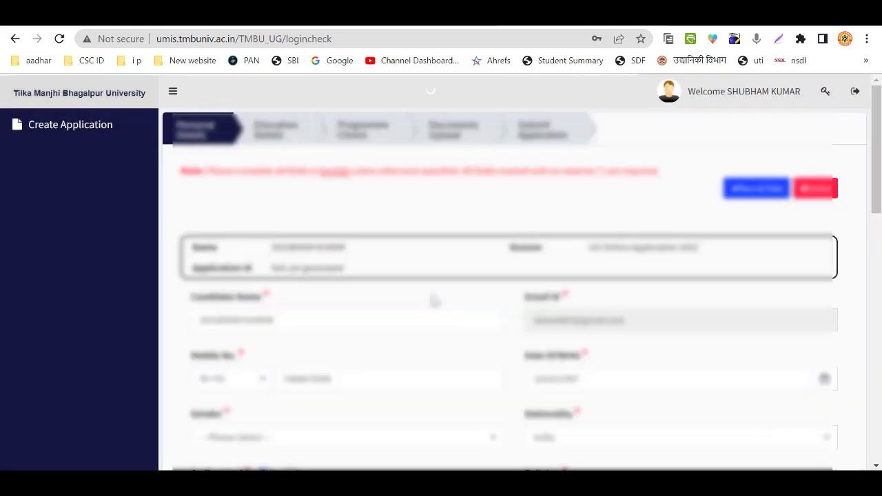
Set the gender to MALE in the personal details section of the application.
double_click(460, 240)
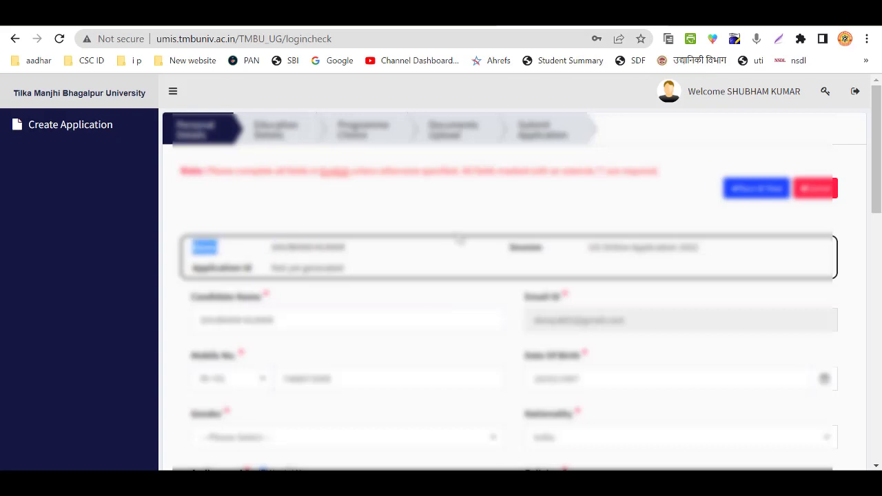
left_click(476, 182)
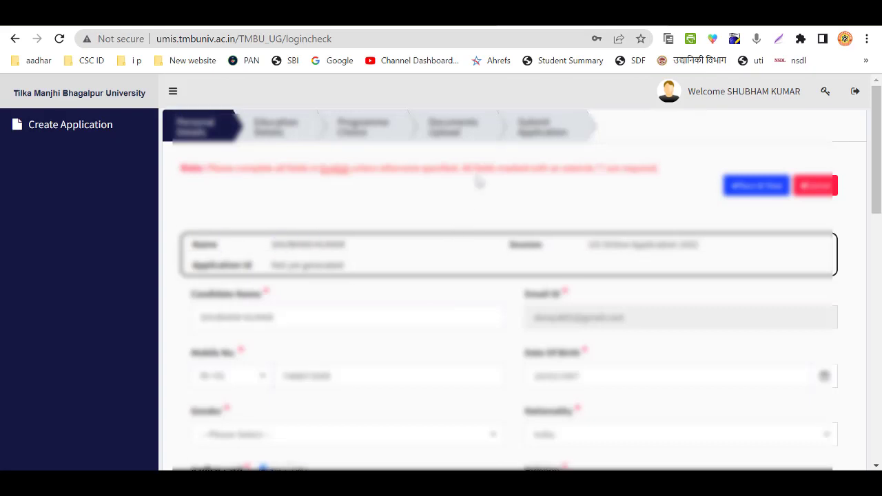
scroll(476, 181, "down", 1)
scroll(476, 237, "down", 3)
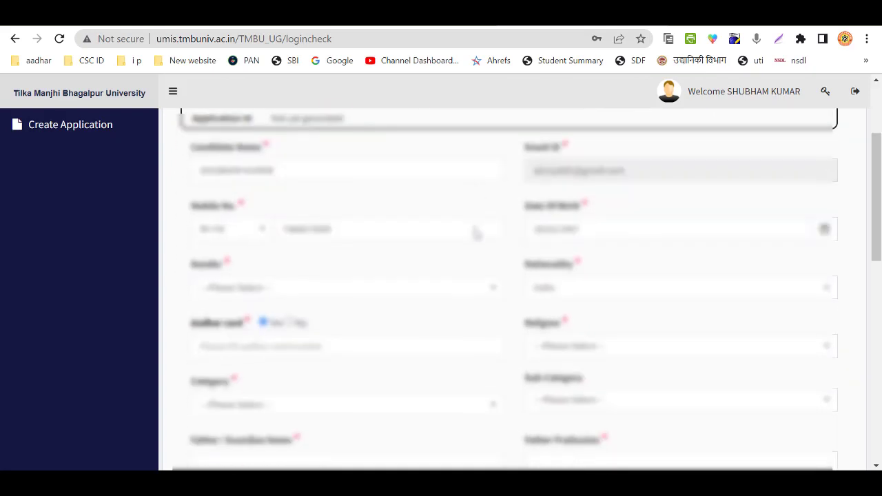
scroll(477, 235, "down", 1)
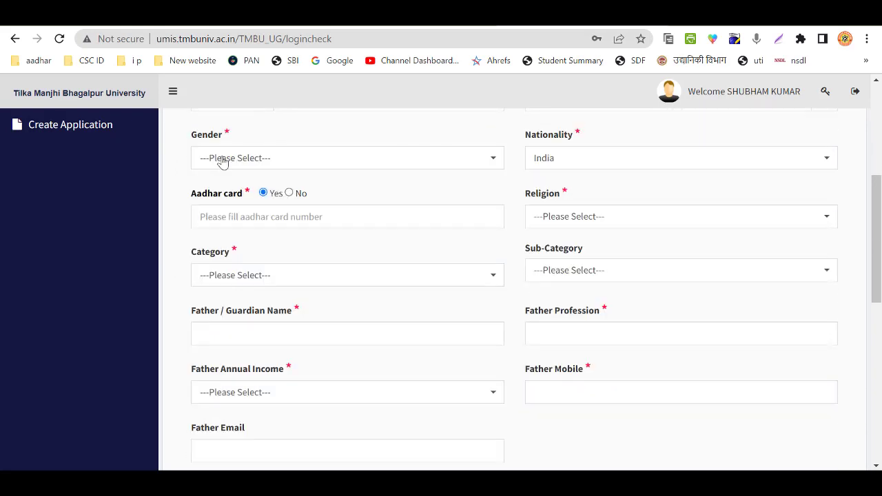
left_click(222, 161)
left_click(228, 201)
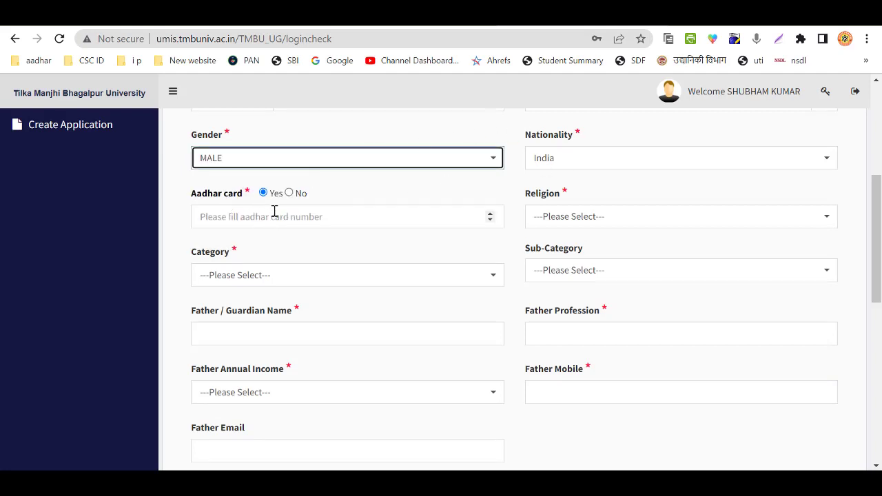
Choose Hinduism as the religion and BC2 as the category in the personal details.
left_click(239, 215)
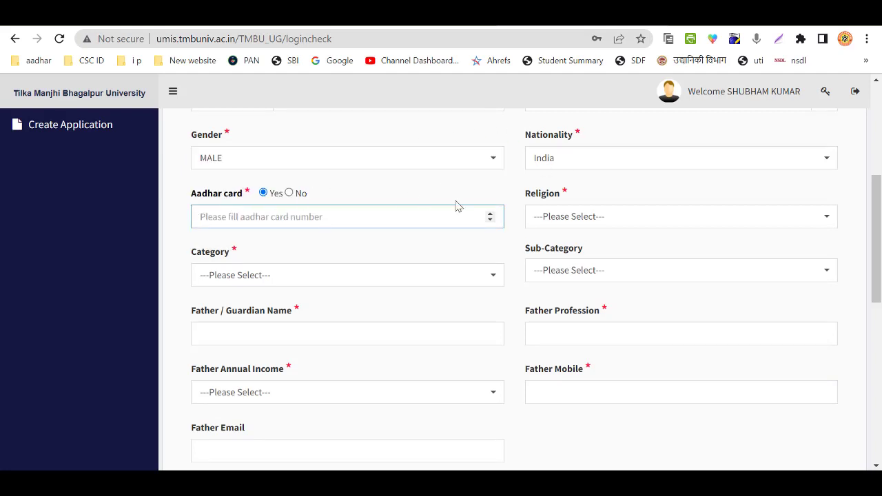
left_click(564, 215)
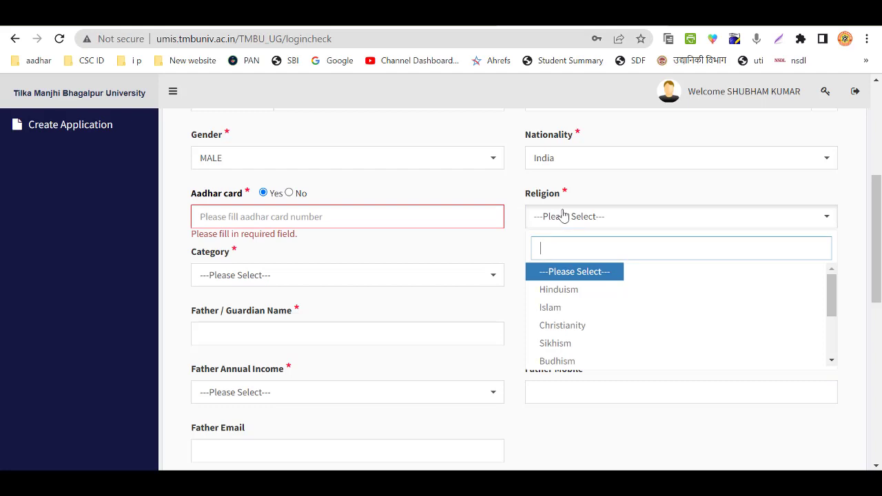
left_click(583, 295)
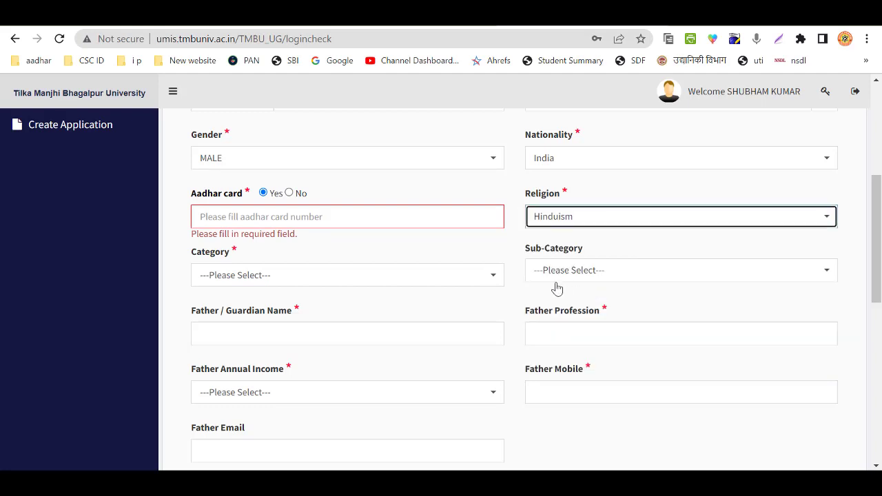
left_click(391, 284)
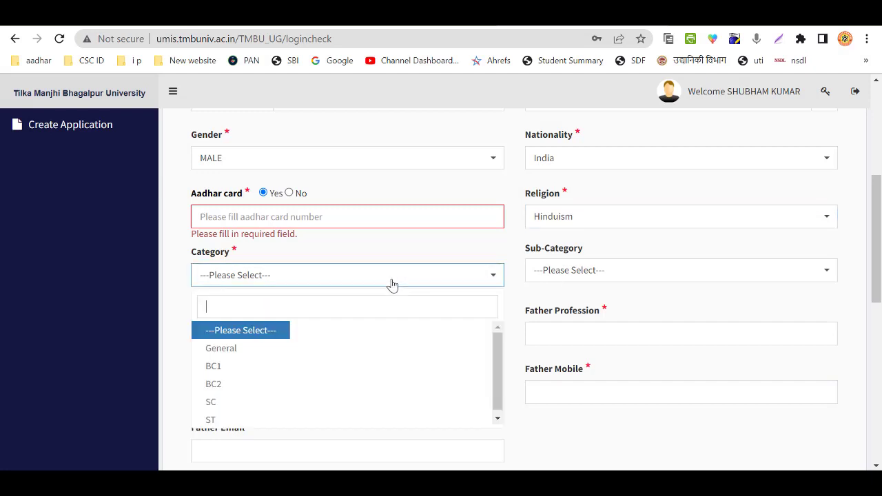
left_click(344, 387)
left_click(579, 275)
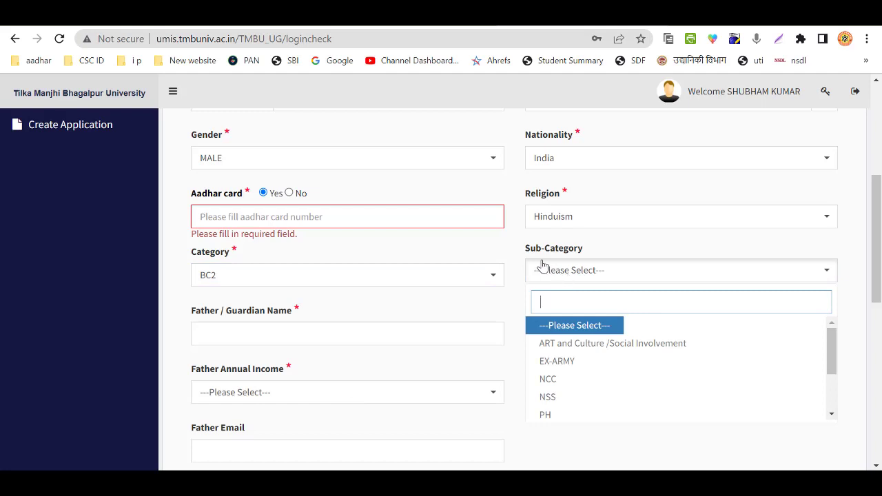
left_click(556, 379)
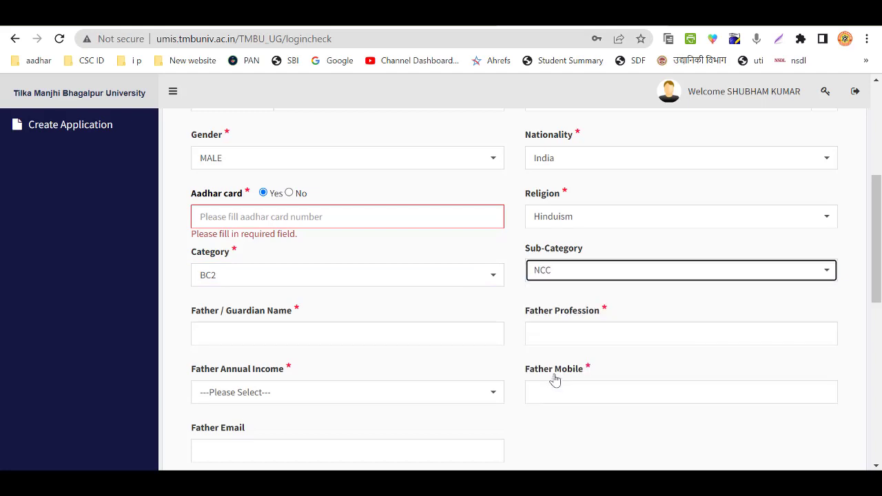
left_click(569, 249)
scroll(555, 314, "up", 1)
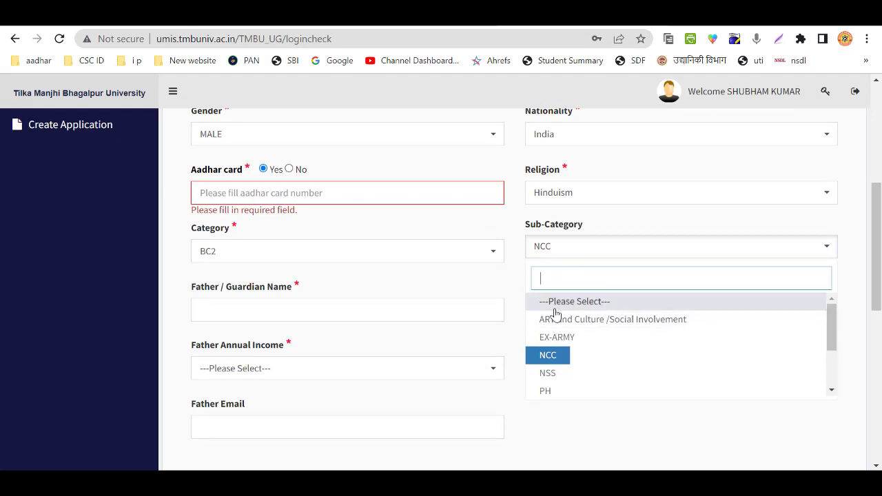
left_click(556, 311)
left_click(545, 251)
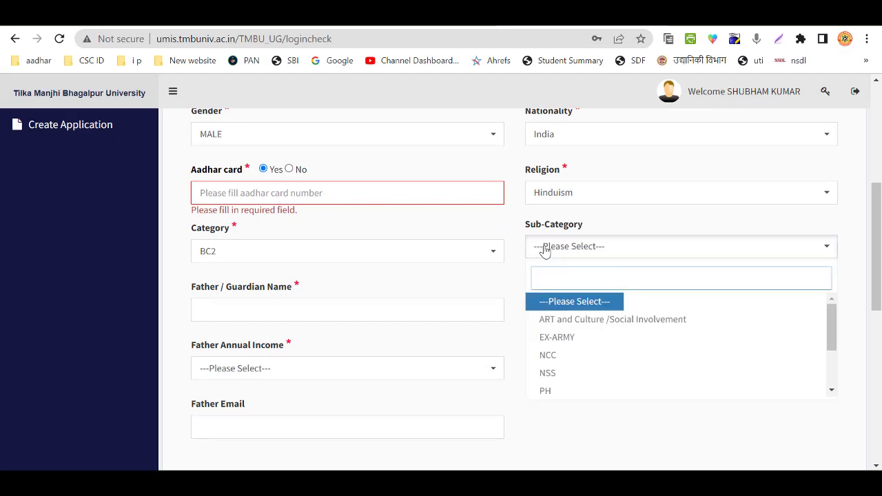
left_click(544, 251)
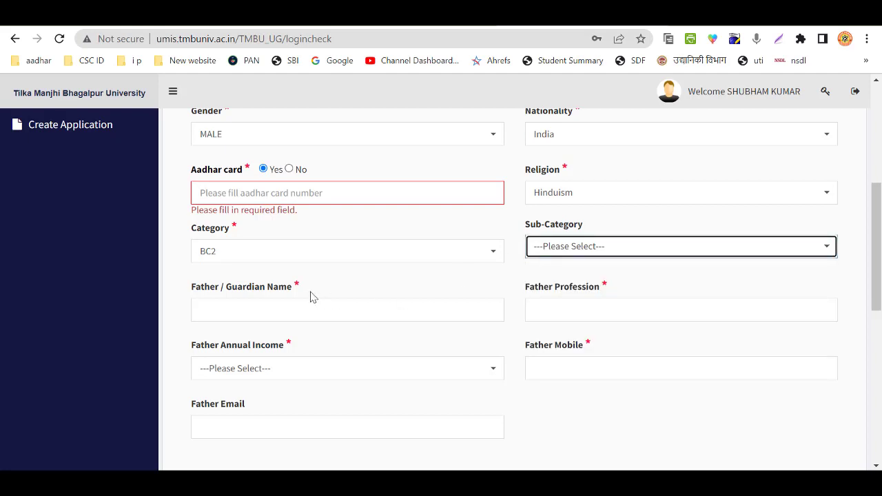
Set the father's annual income to Below 5 lac.
scroll(310, 295, "down", 1)
left_click(267, 282)
left_click(271, 299)
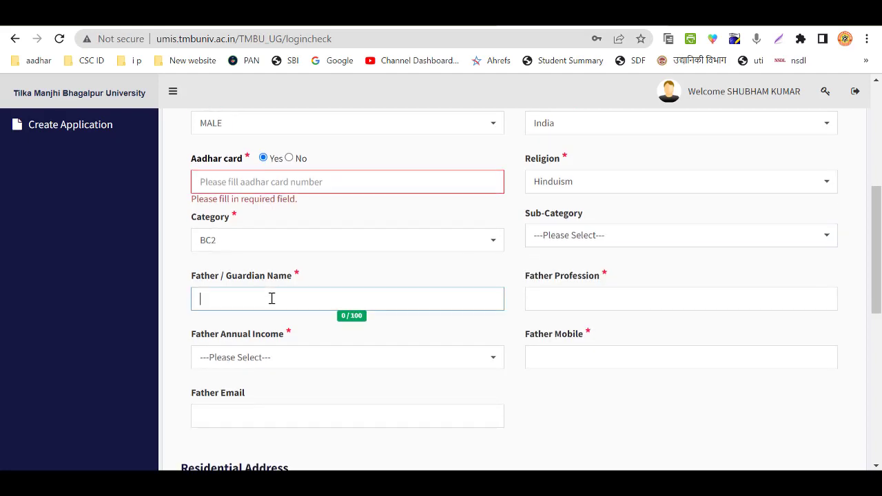
left_click(557, 301)
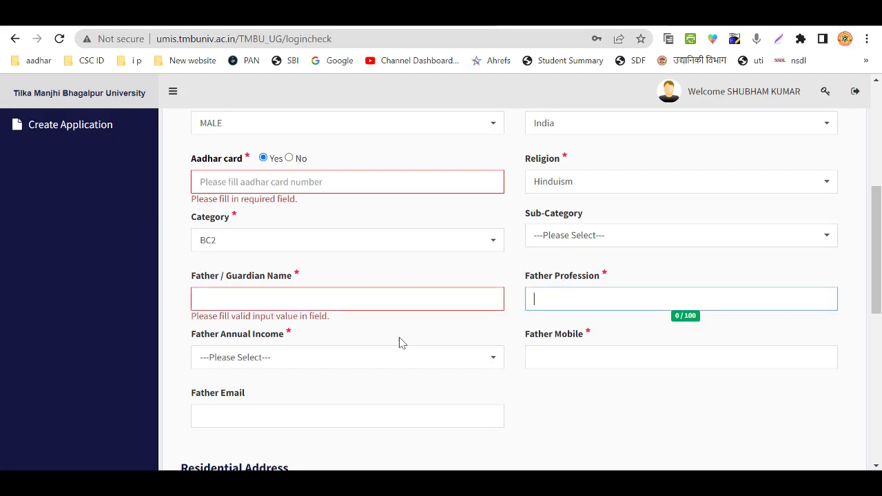
left_click(240, 359)
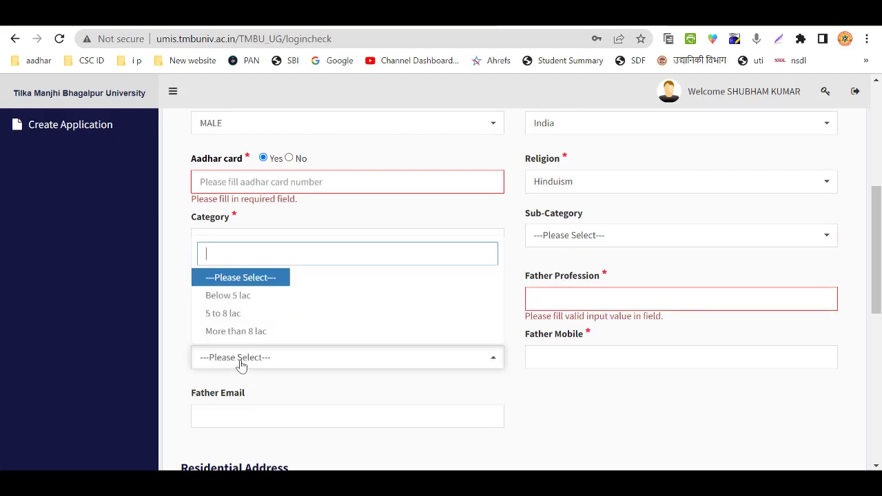
left_click(234, 295)
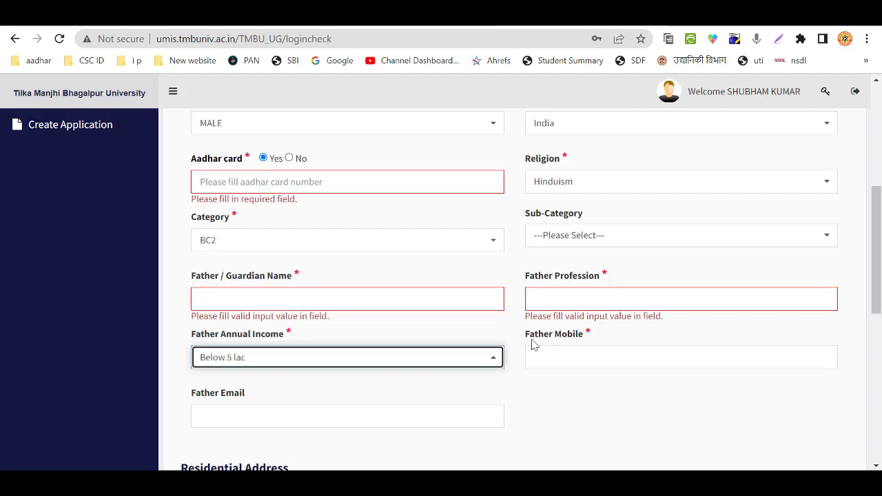
Examine the father's mobile and e-mail fields and the fields of the residential address section.
left_click_drag(534, 336, 575, 341)
left_click(576, 341)
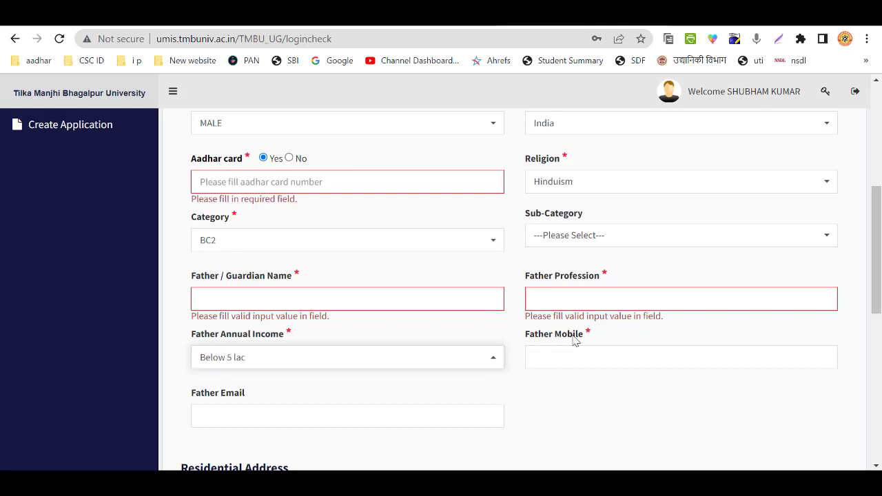
scroll(576, 341, "down", 1)
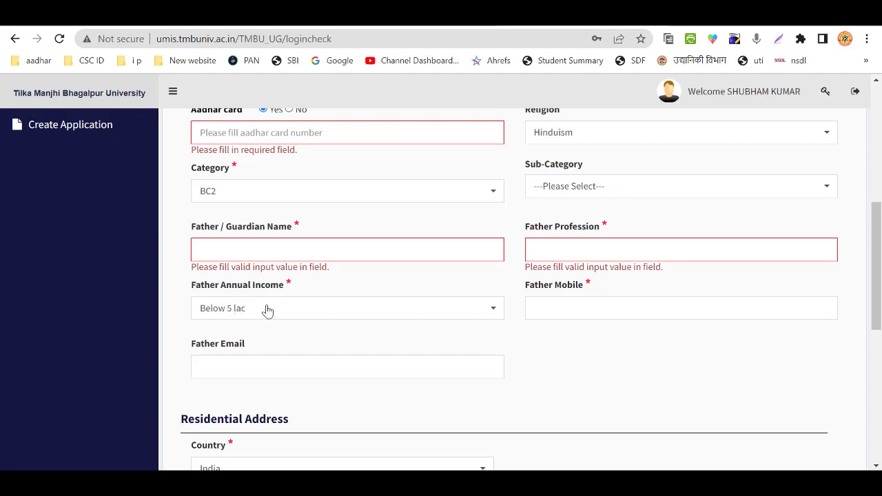
scroll(501, 311, "down", 2)
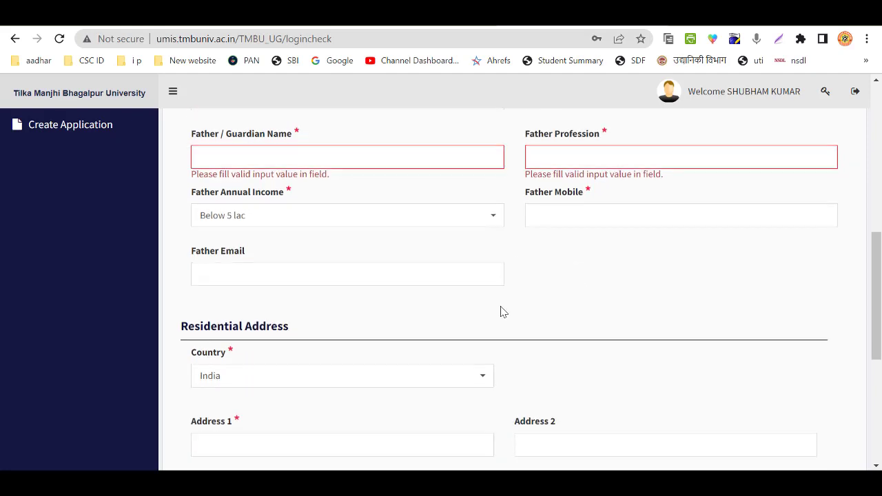
left_click_drag(233, 261, 252, 261)
left_click(252, 262)
scroll(280, 259, "down", 3)
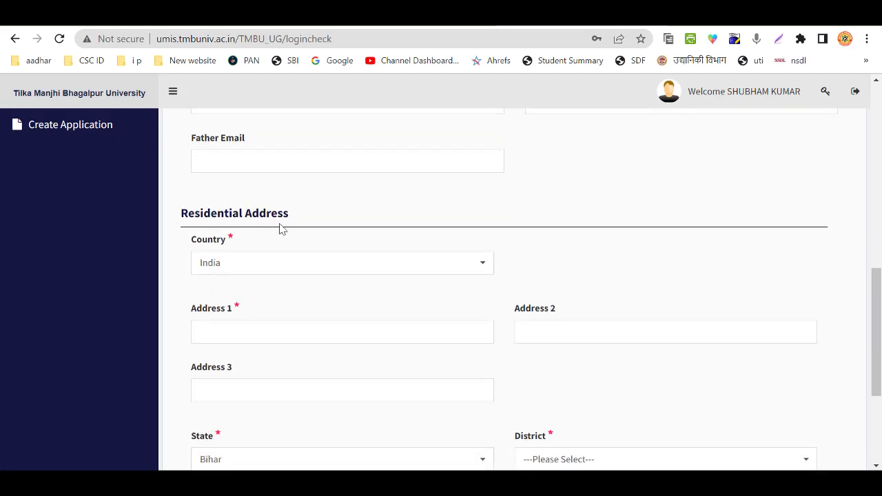
scroll(221, 276, "down", 2)
left_click(222, 270)
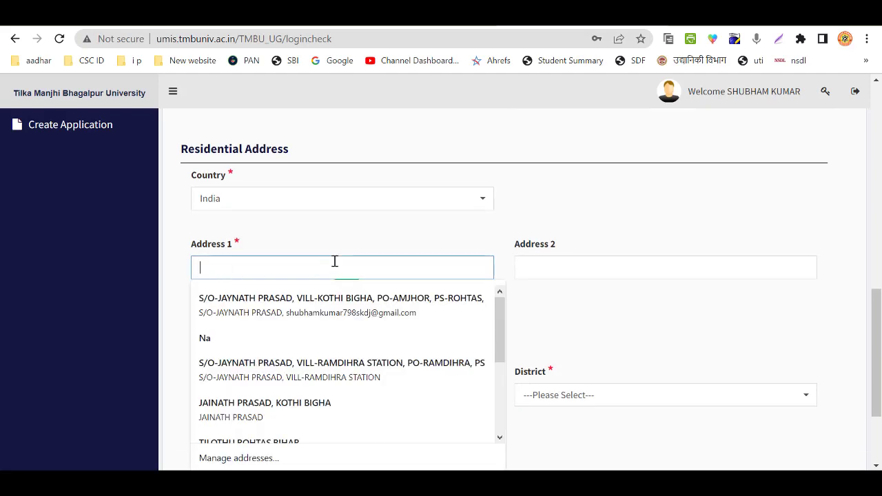
left_click(330, 242)
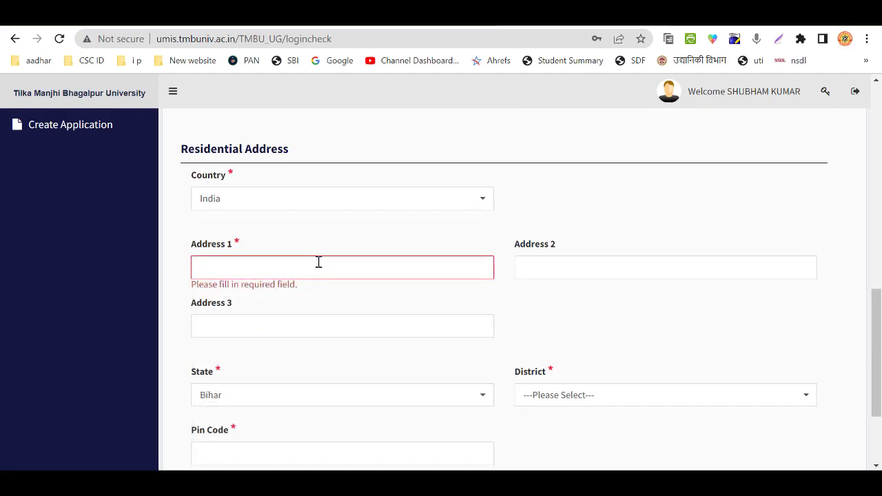
scroll(321, 267, "down", 2)
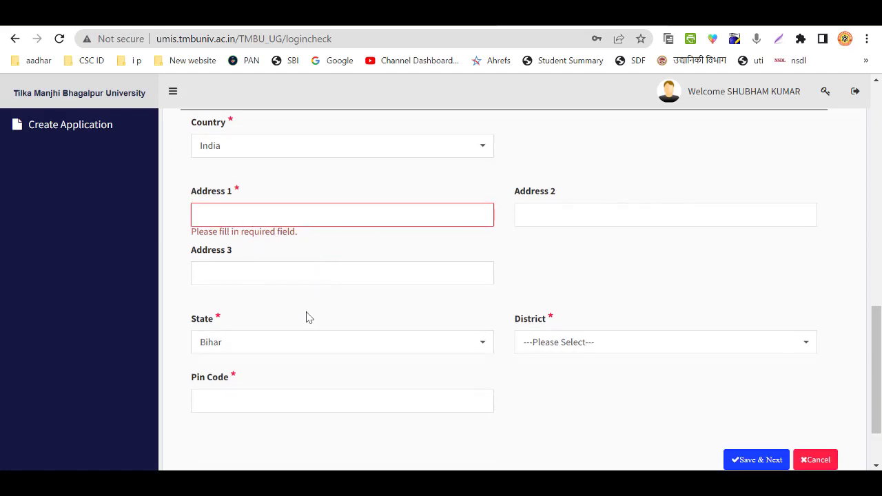
scroll(306, 315, "down", 2)
Set the residential address district to ROHTAS.
left_click(610, 285)
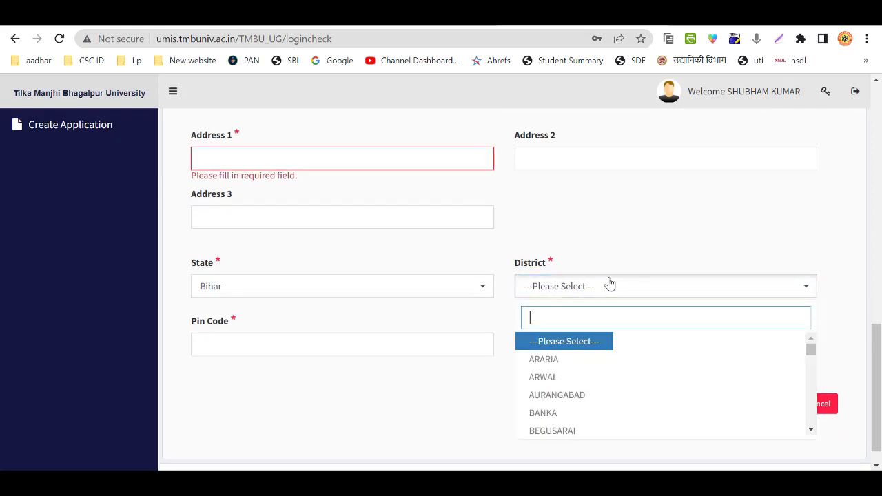
type("roh")
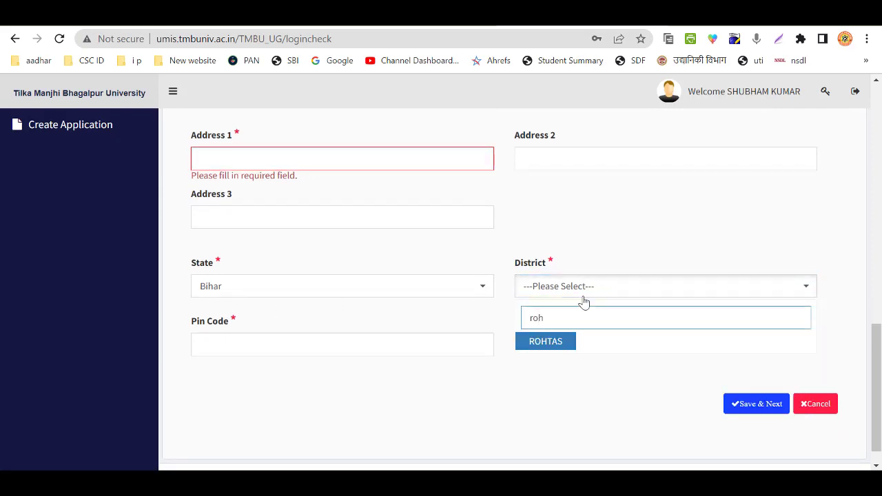
left_click(529, 350)
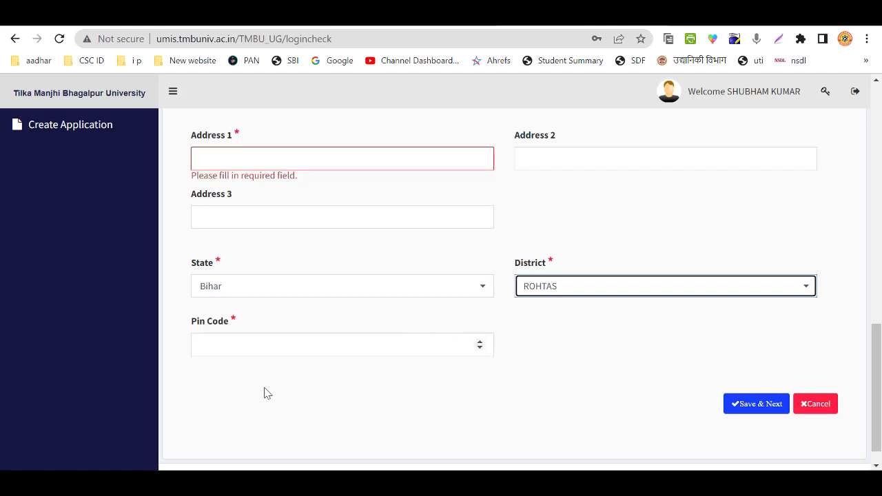
Complete the residential address lines and postal code, and save the personal details to proceed to Education Details.
left_click(234, 342)
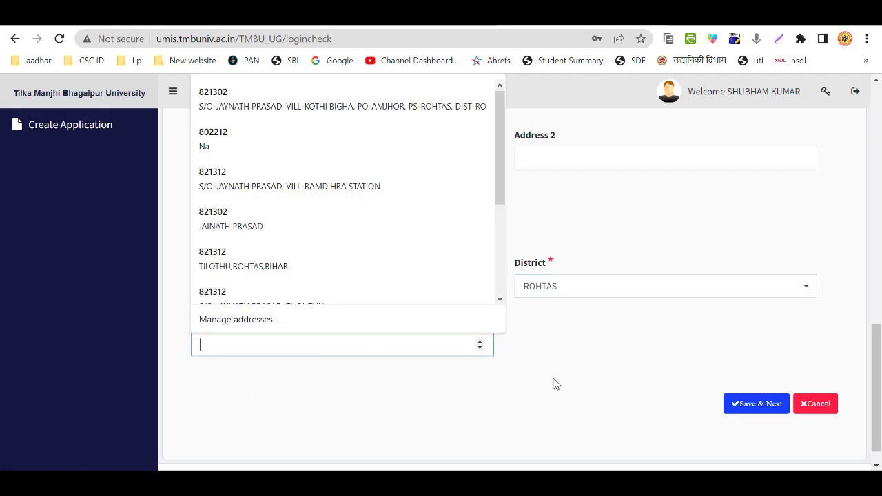
key("Escape")
scroll(501, 268, "up", 1)
key("shift+Tab")
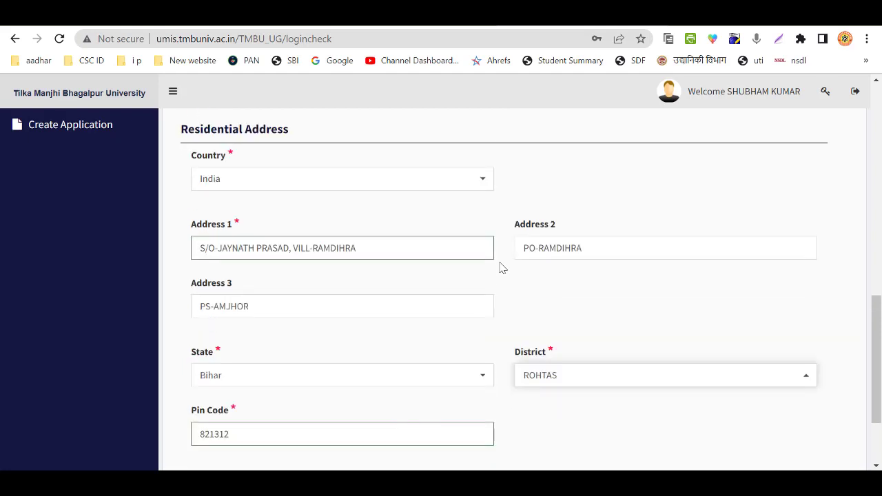
scroll(502, 268, "down", 3)
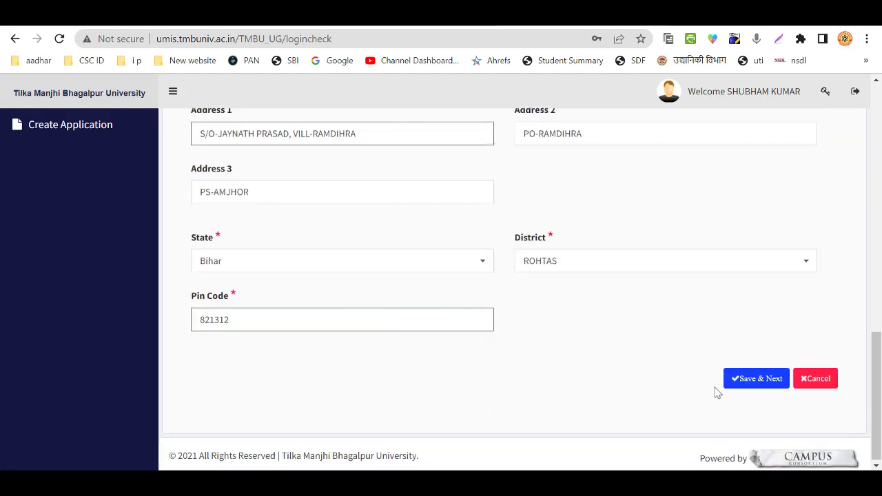
left_click(748, 379)
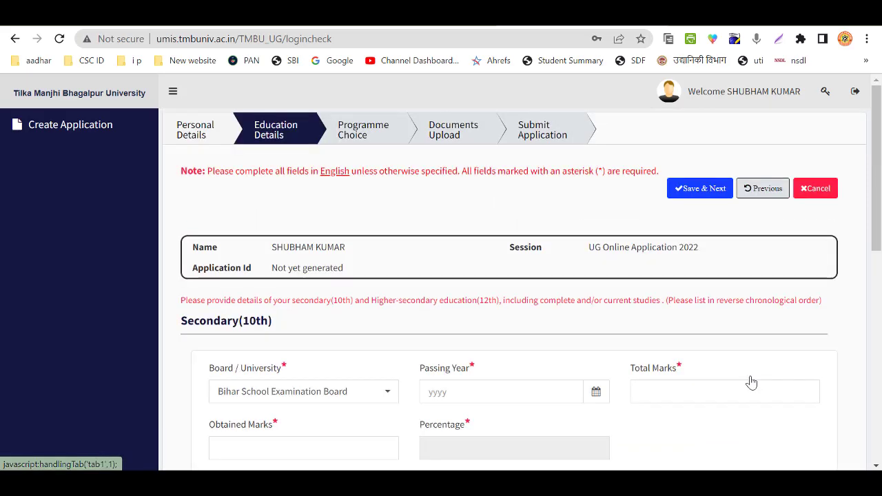
Examine the Secondary (10th) education fields, including the passing year and the board or university choice.
scroll(568, 377, "down", 2)
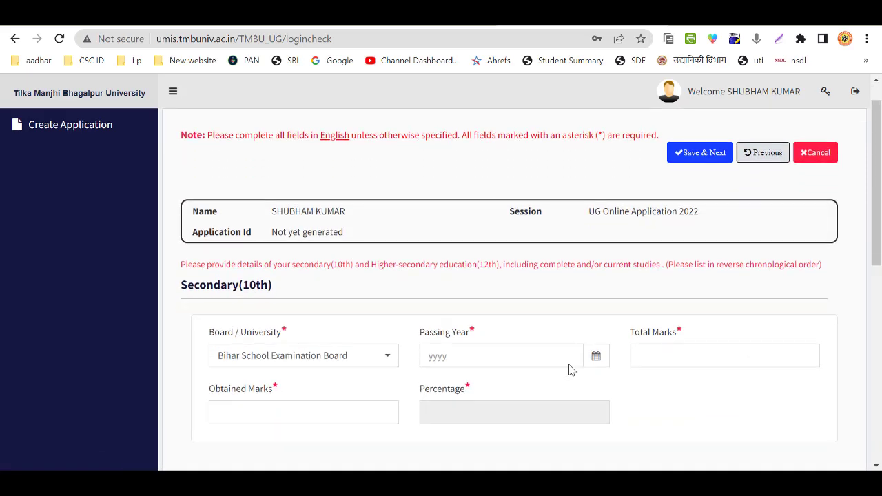
left_click(577, 345)
scroll(578, 341, "down", 1)
scroll(577, 341, "down", 1)
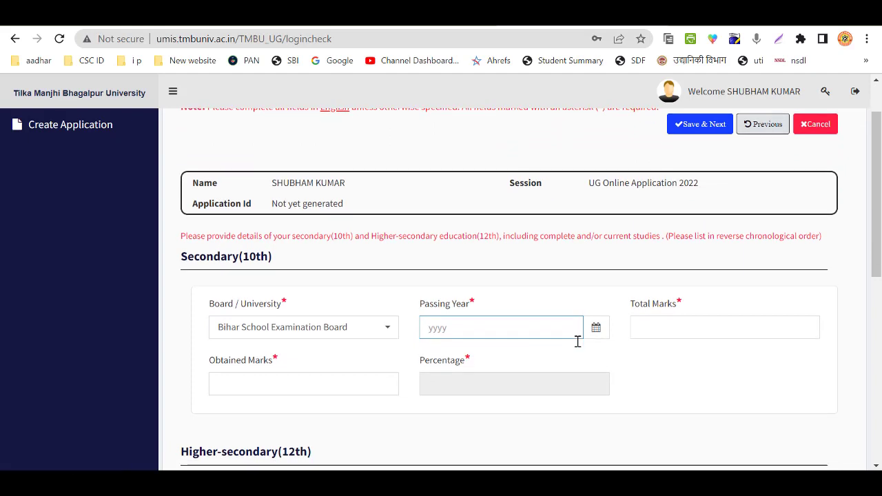
left_click(360, 335)
left_click(360, 337)
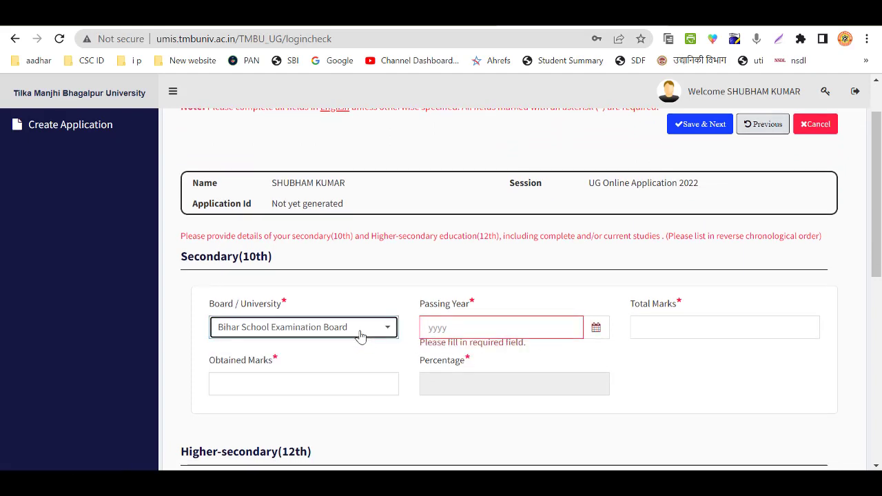
Enter 500 total marks and 430 obtained marks for the Secondary (10th) education.
left_click(437, 325)
left_click(665, 322)
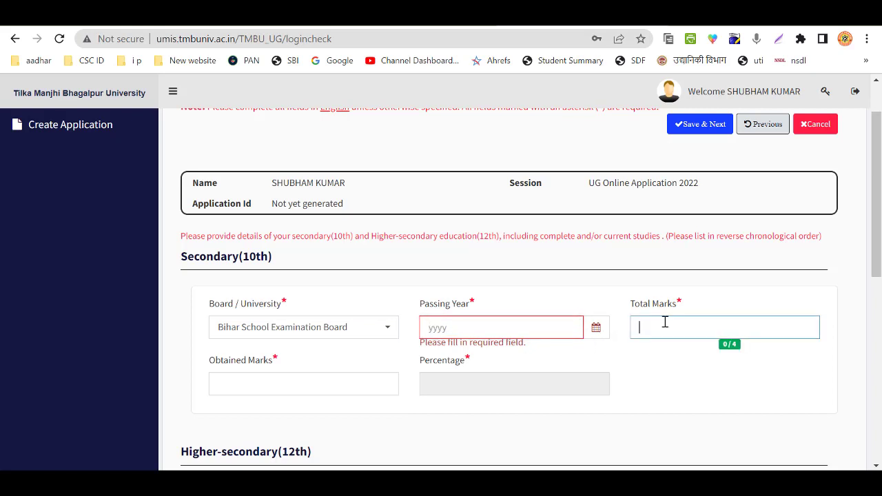
left_click(350, 391)
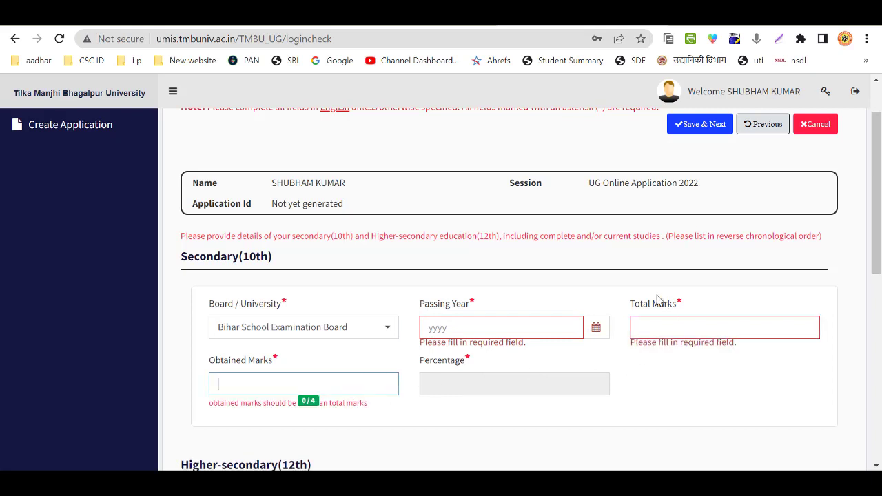
left_click(663, 328)
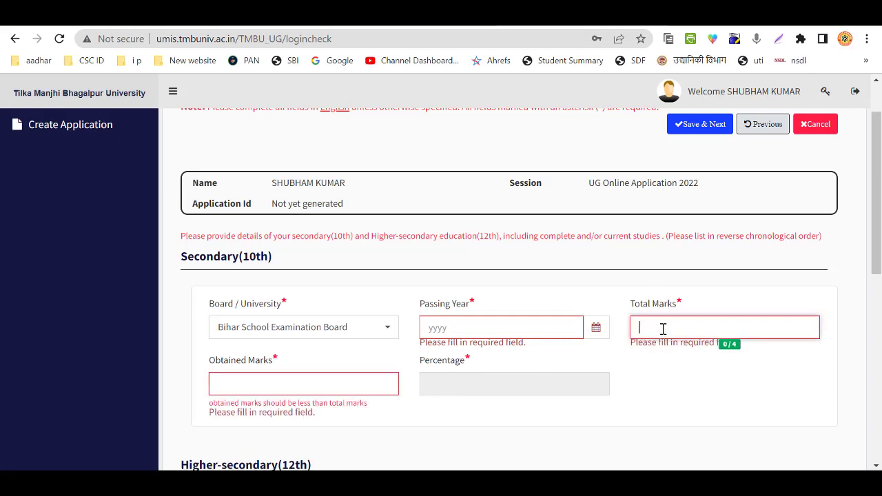
type("500")
key("Tab")
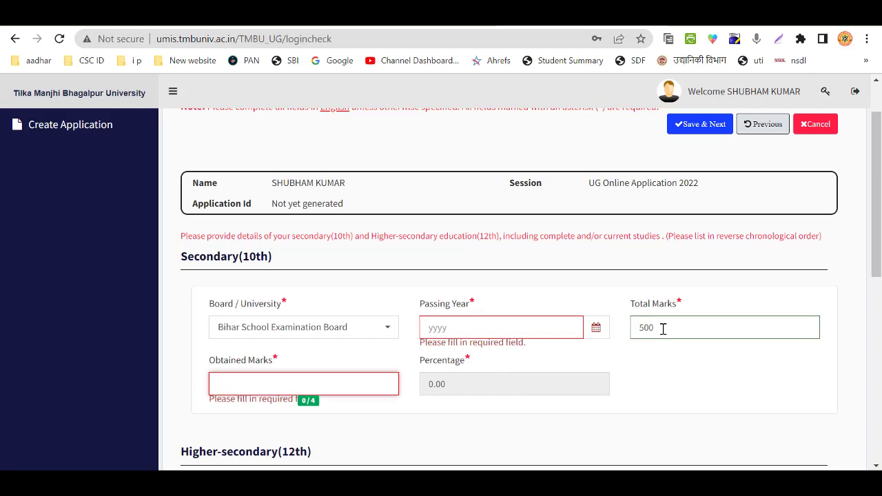
type("430")
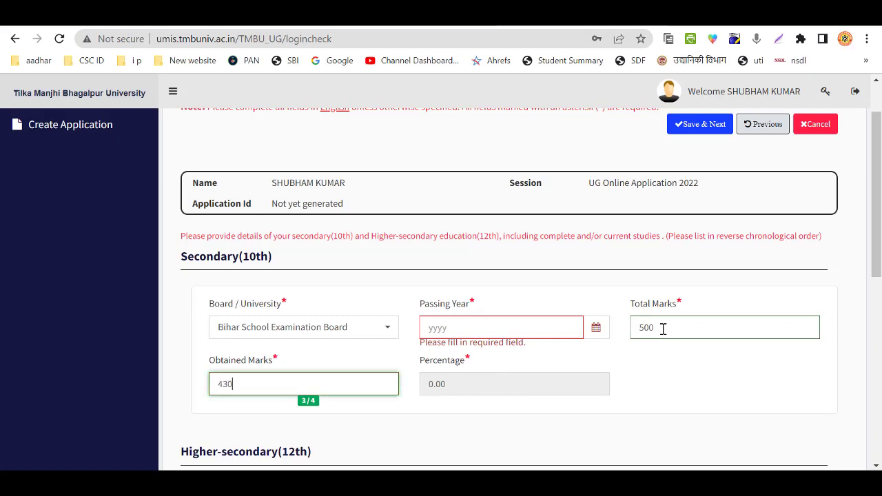
key("Tab")
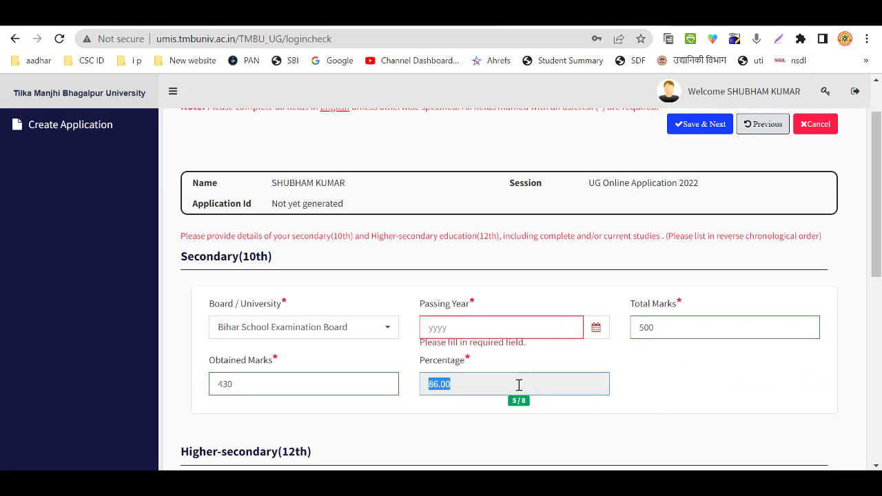
Check the Higher-secondary (12th) board and passing year fields, and set the stream to Science.
scroll(501, 402, "down", 2)
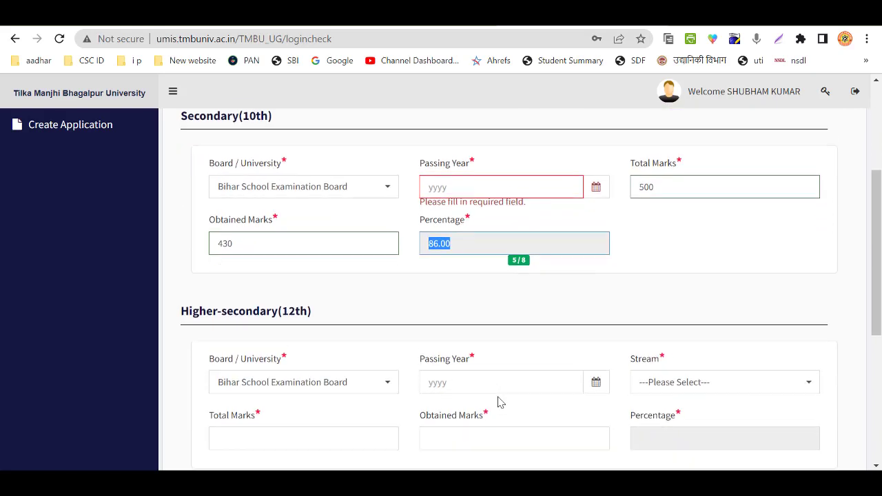
left_click(259, 380)
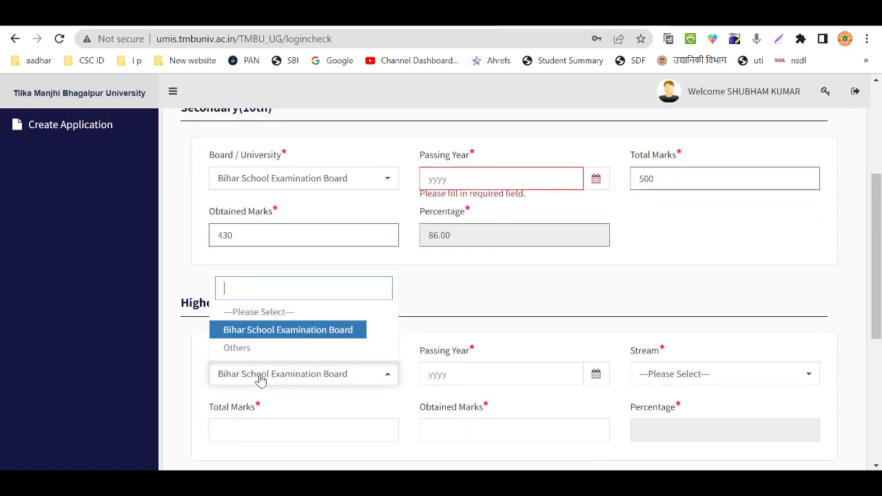
left_click(259, 379)
left_click(524, 371)
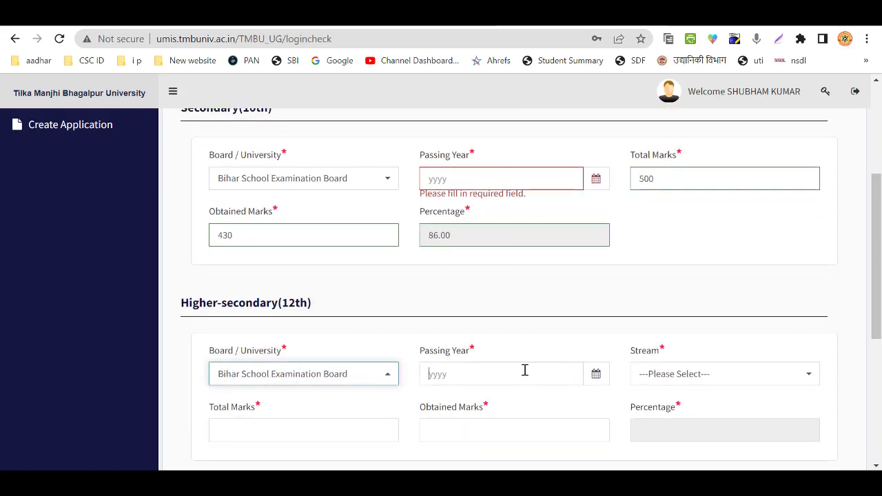
left_click(674, 385)
left_click(674, 385)
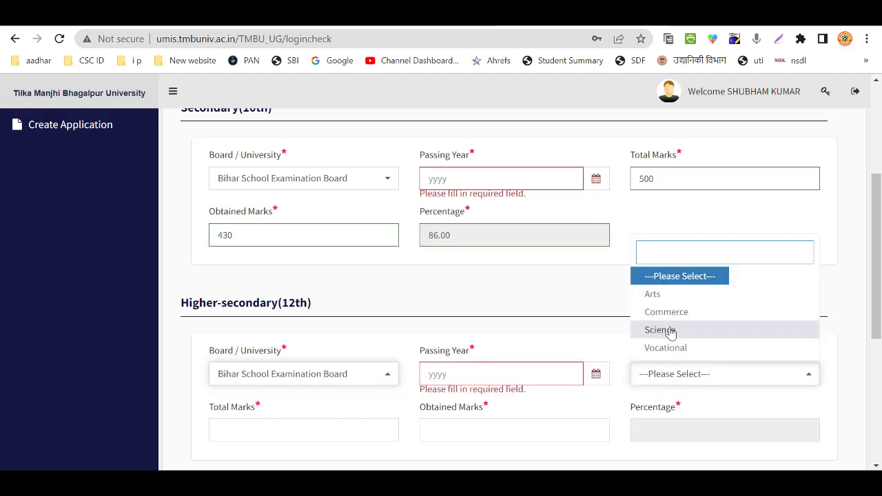
left_click(668, 330)
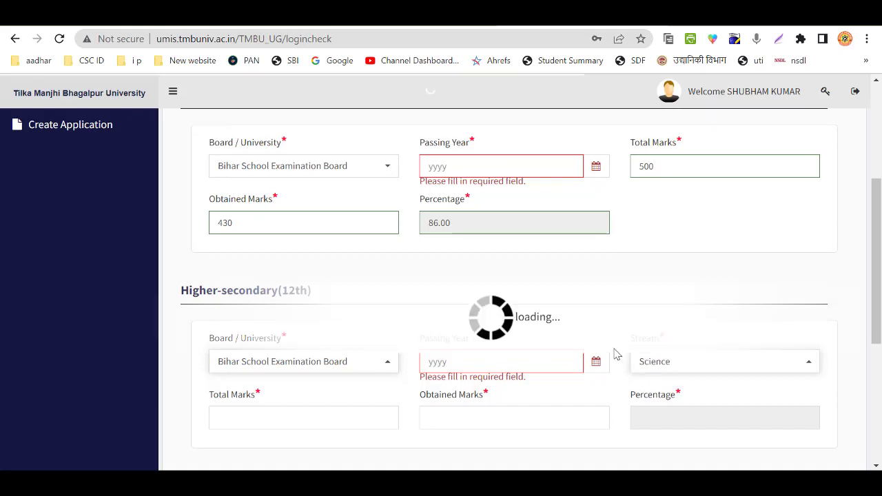
Enter 500 total marks and 300 obtained marks for the Higher-secondary (12th) education.
scroll(617, 355, "down", 1)
left_click(353, 367)
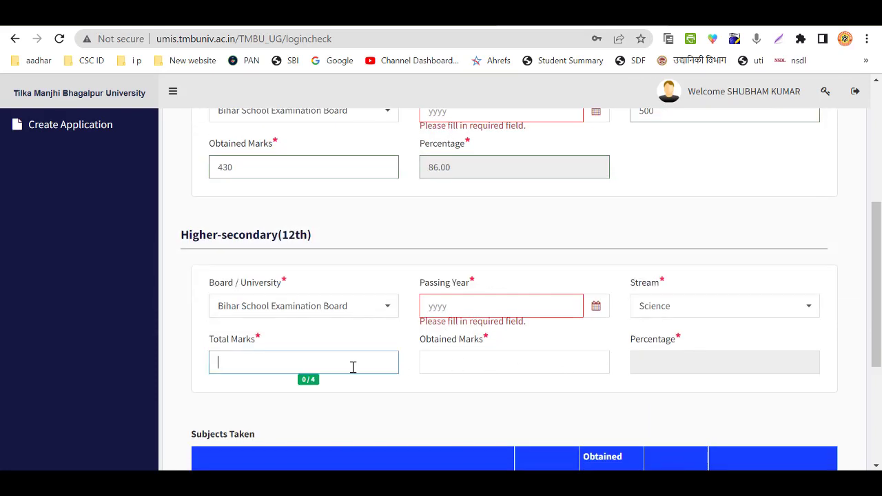
key("Tab")
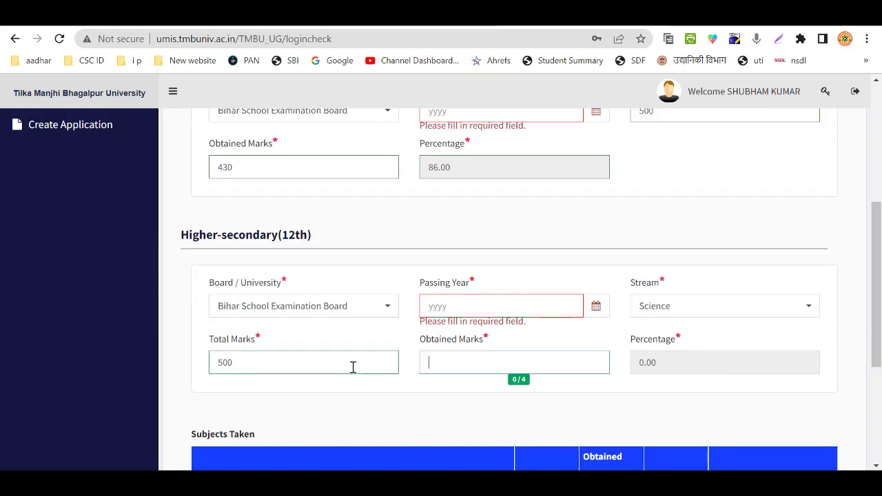
key("Tab")
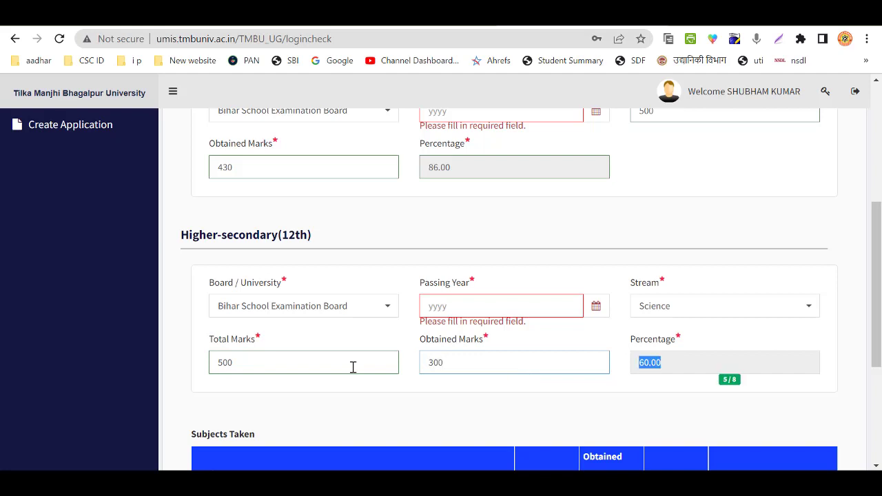
Try to add a row to the Subjects Taken table, and save the education details to proceed to Programme Choice.
scroll(353, 368, "down", 2)
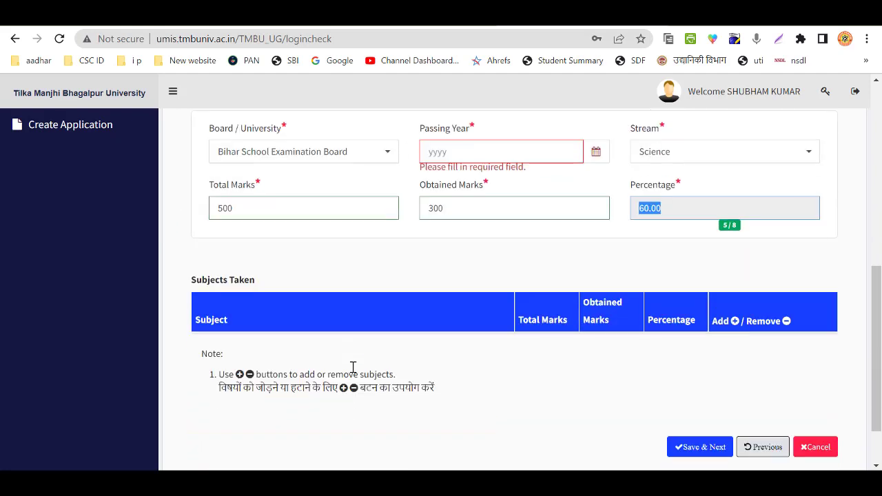
scroll(353, 368, "down", 1)
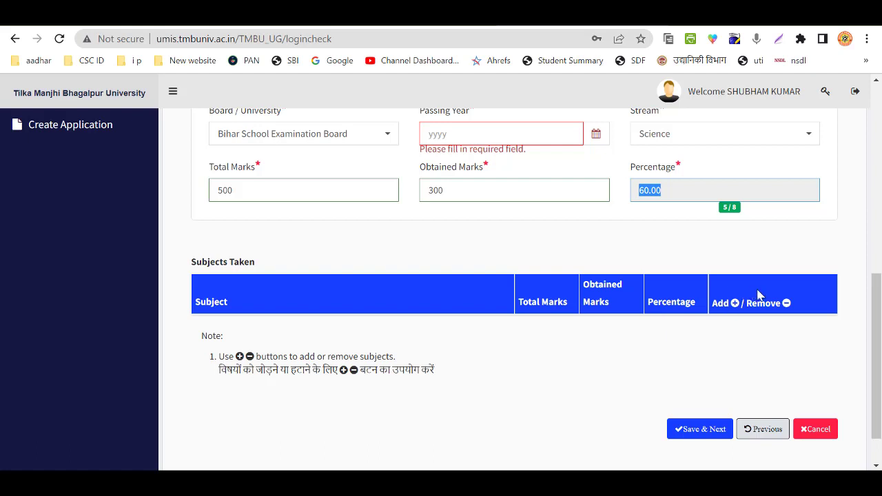
left_click(730, 309)
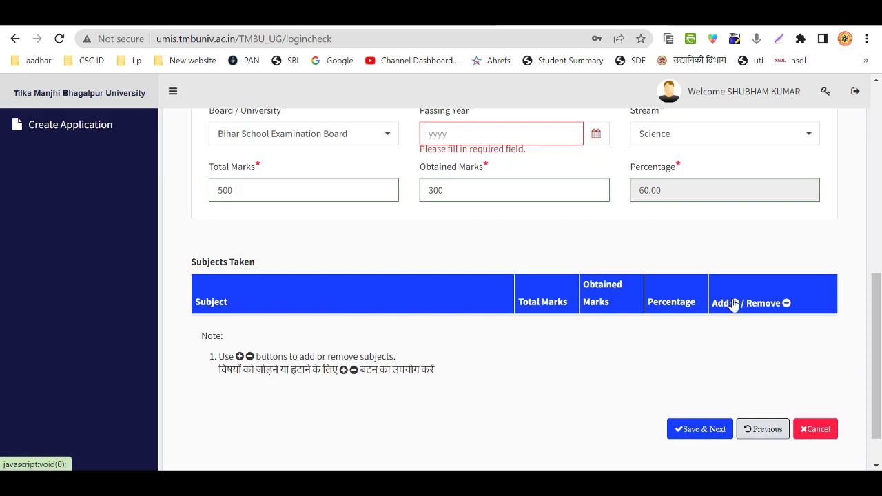
scroll(734, 305, "down", 2)
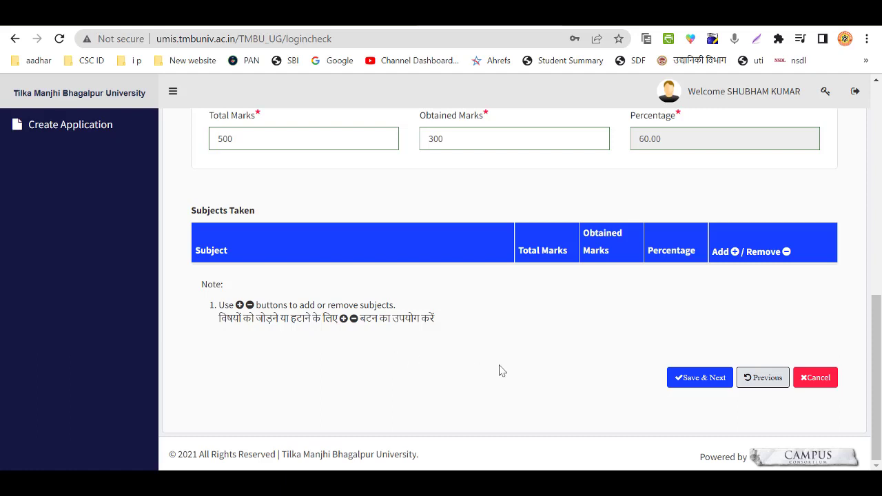
left_click(700, 378)
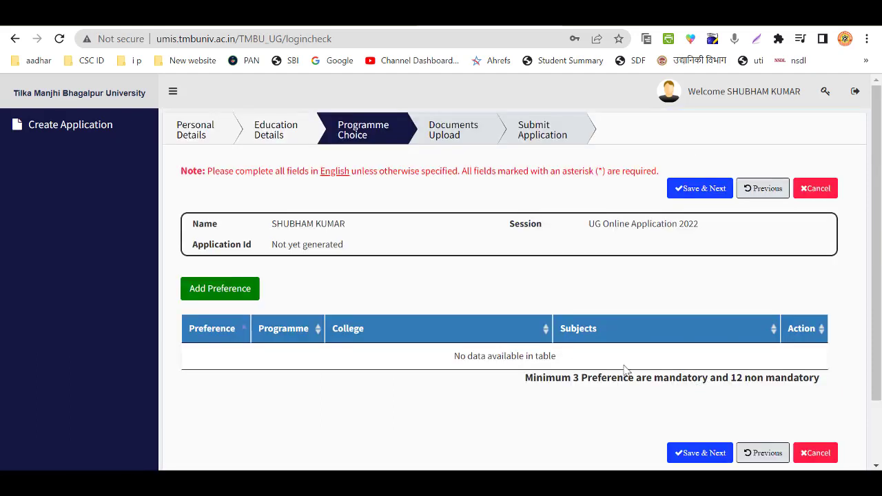
Start a new preference with programme BACHELOR OF SCIENCE (HONOURS) and college B. L. SHARAF COLLEGE, NAUGACHIA (AFFILIATED).
left_click(223, 292)
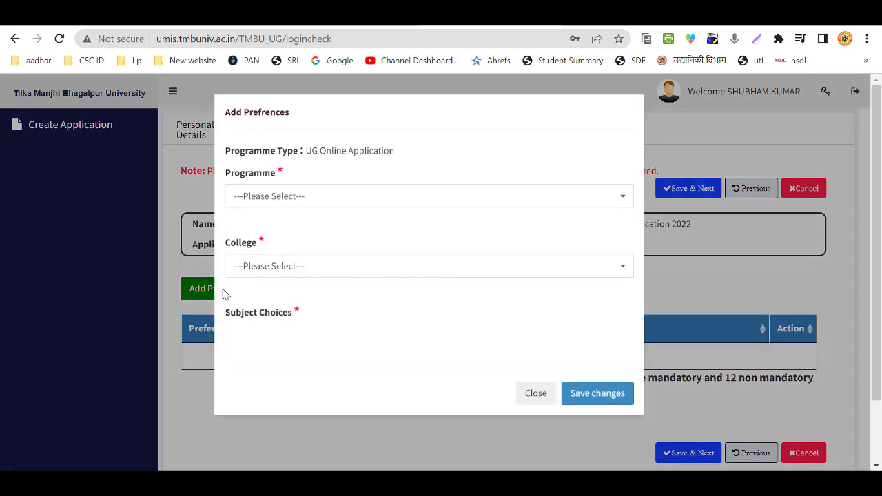
left_click(263, 206)
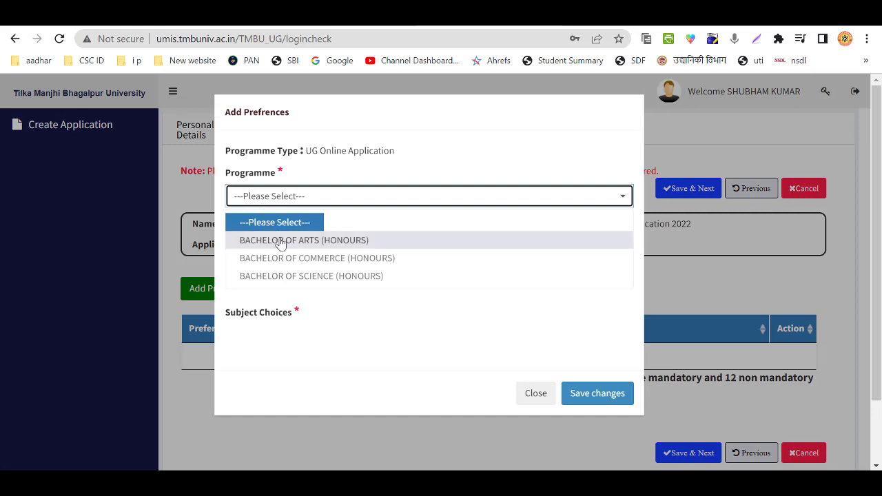
left_click(320, 277)
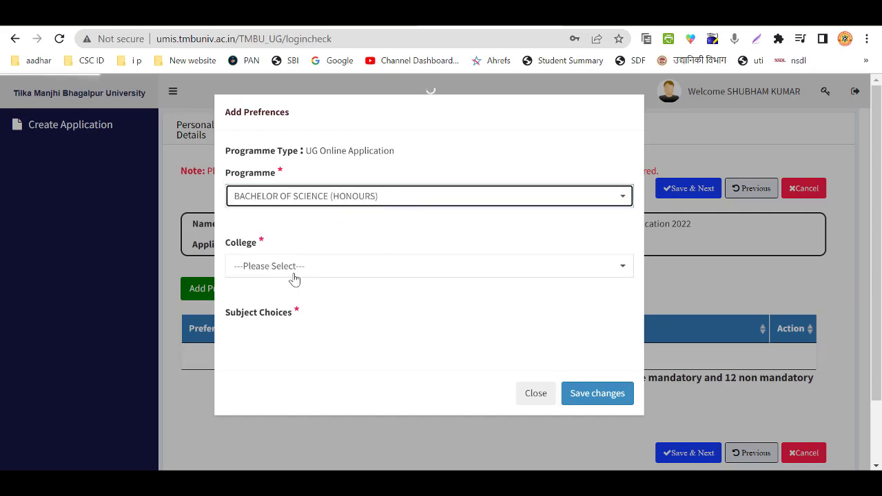
left_click(294, 268)
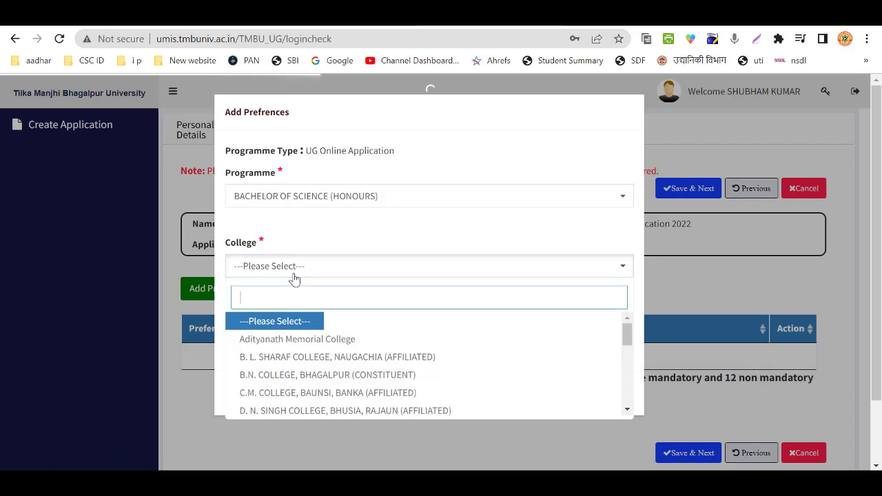
left_click(293, 357)
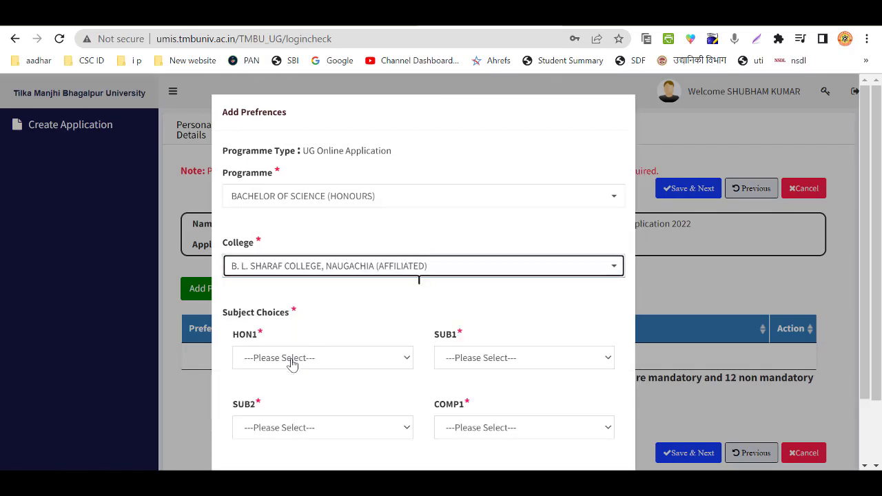
Choose PHYSICS for HON1, CHEMISTRY for SUB1, MATHEMATICS for SUB2 and NHN ENGLISH for COMP1, and save the preference.
scroll(293, 364, "down", 1)
left_click(279, 293)
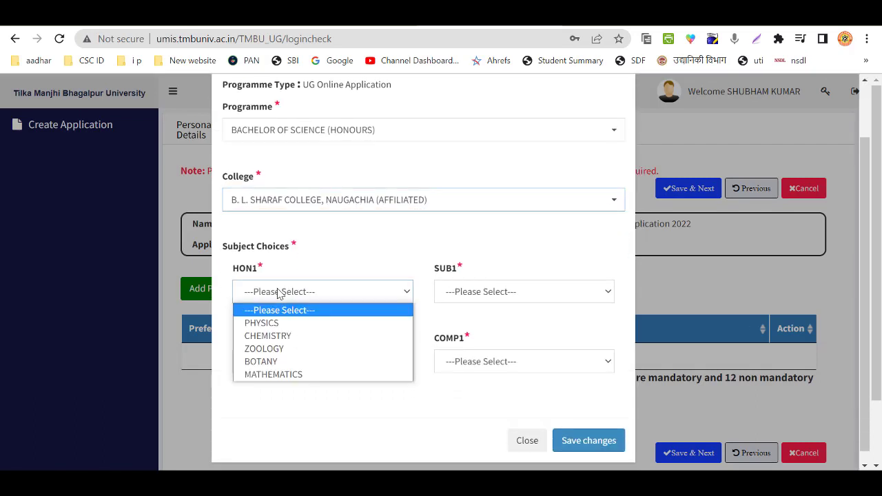
left_click(276, 323)
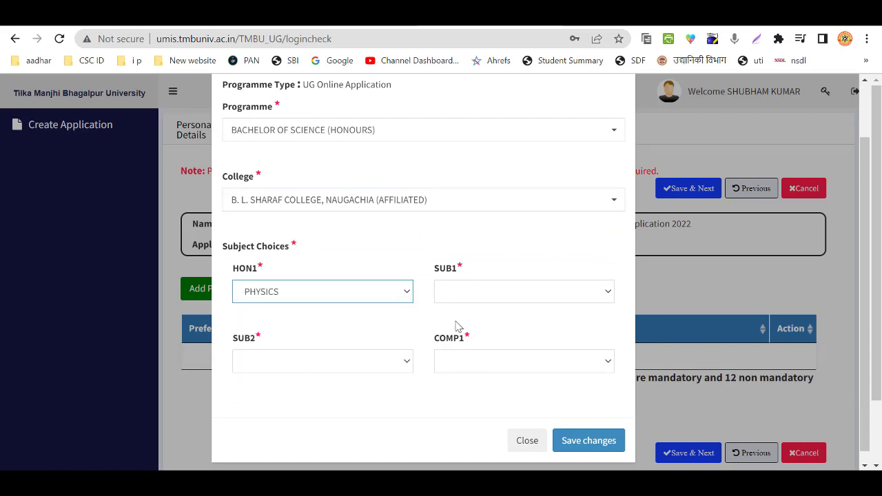
left_click(492, 295)
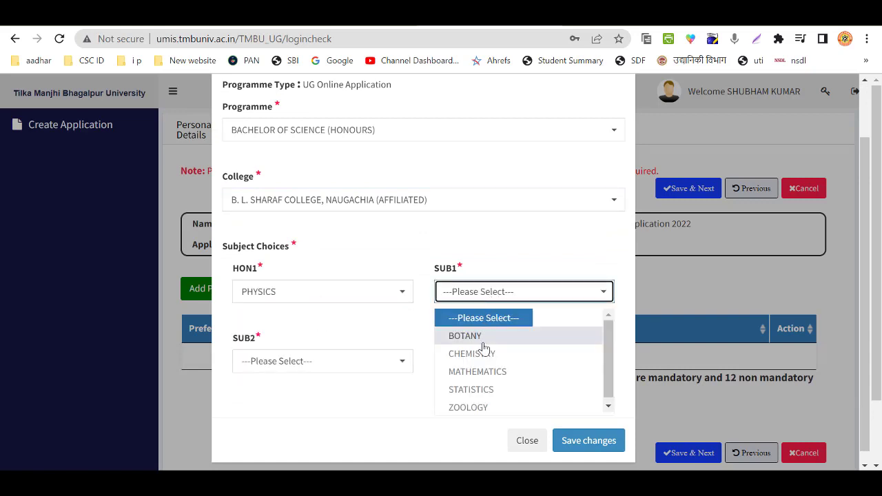
left_click(480, 354)
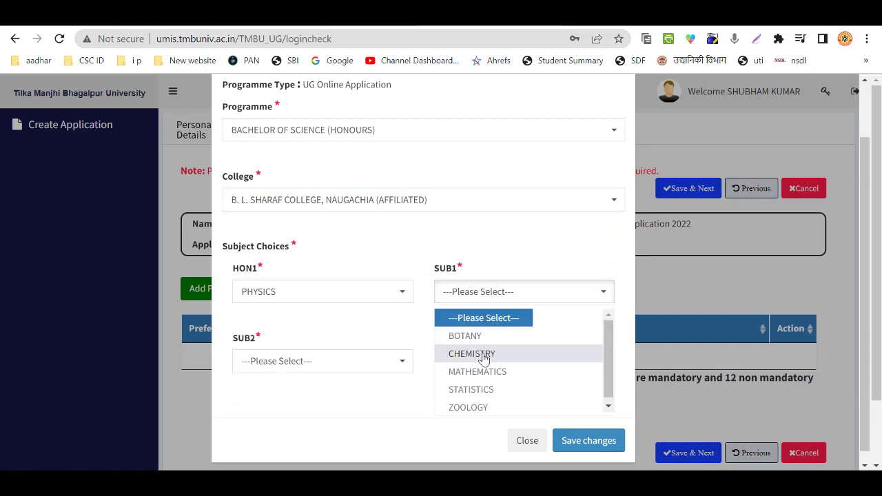
left_click(339, 369)
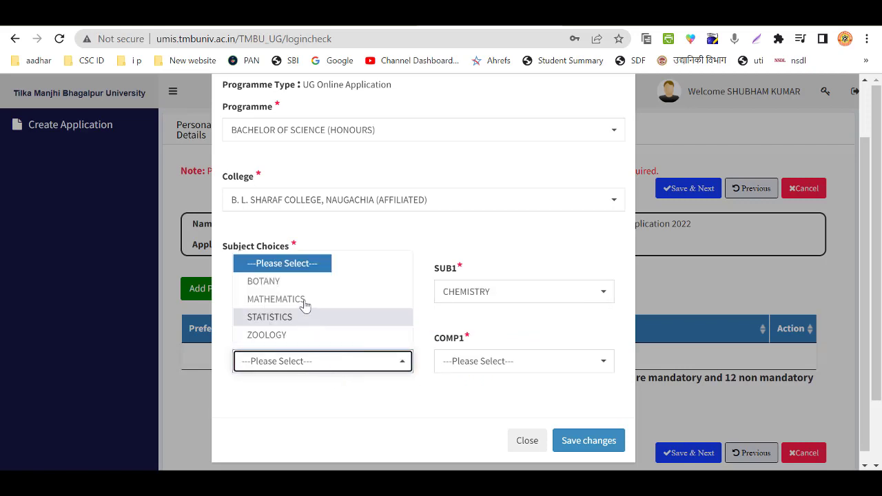
left_click(304, 300)
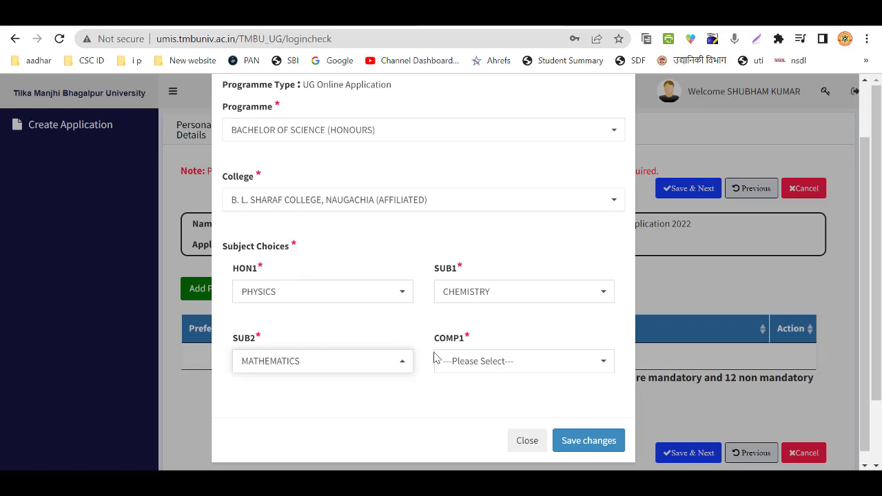
left_click(469, 364)
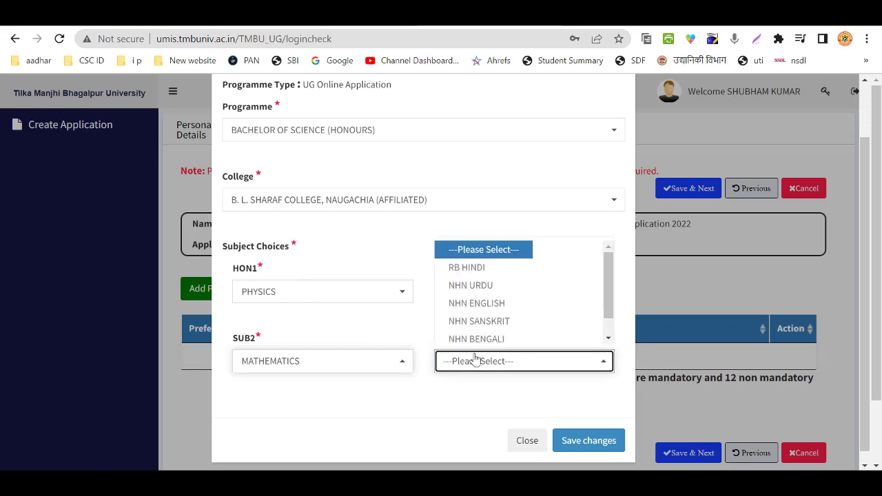
left_click(496, 308)
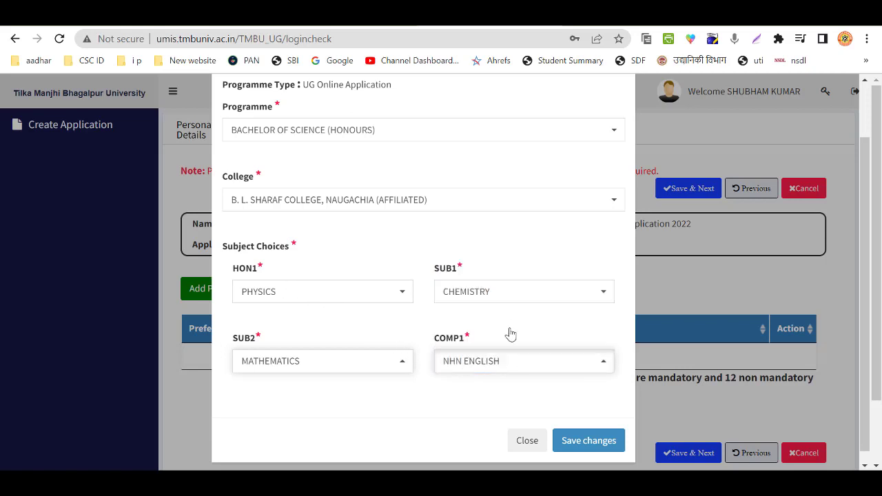
left_click(601, 442)
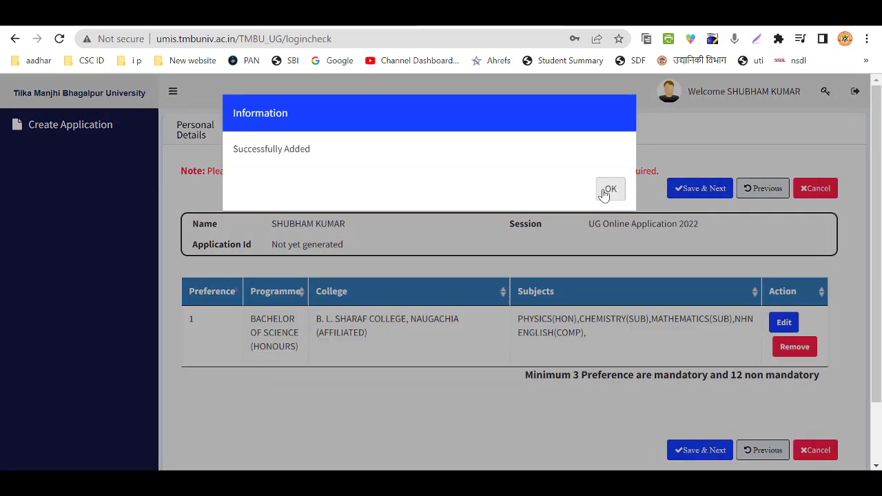
left_click(611, 188)
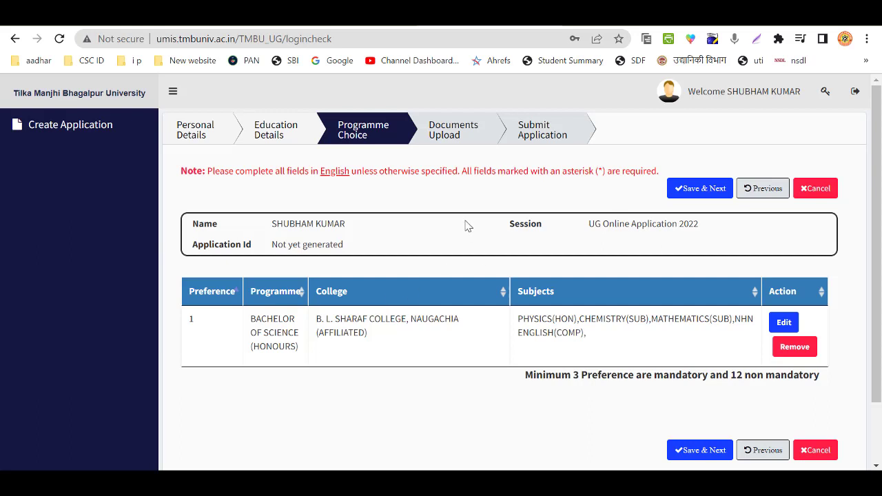
scroll(437, 288, "down", 1)
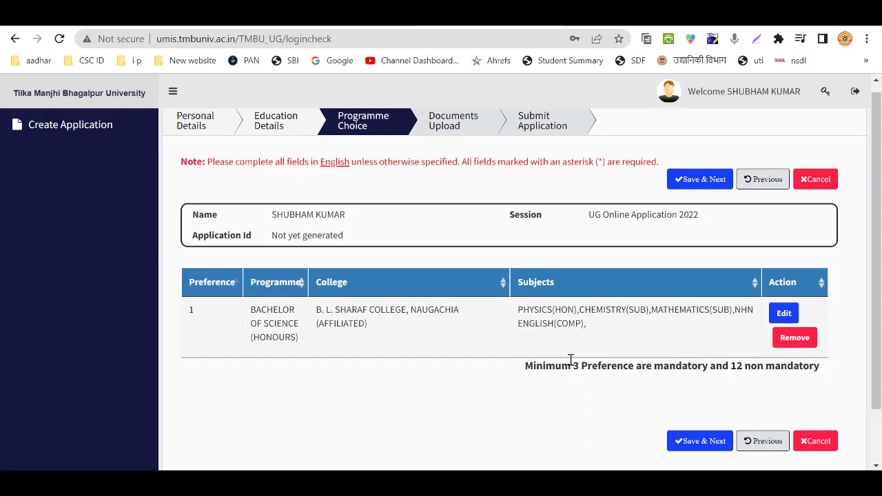
Read the note below the preference list about the mandatory and non-mandatory numbers of preferences.
left_click_drag(573, 369, 608, 372)
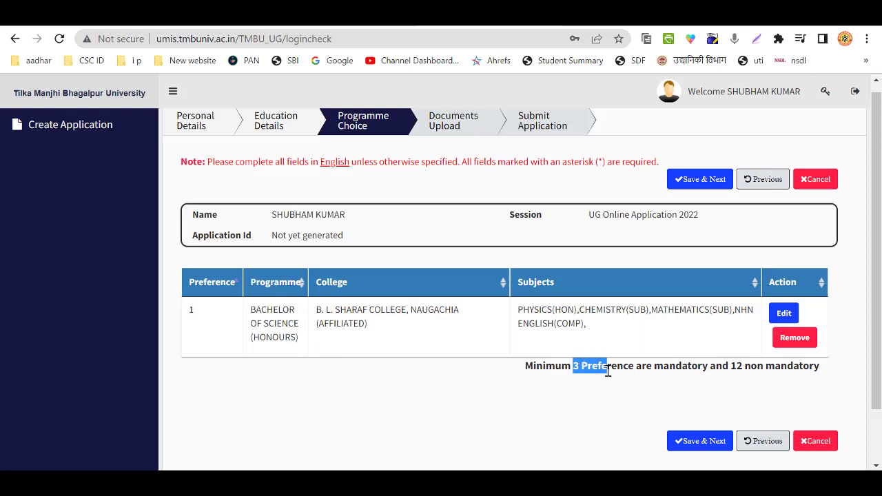
double_click(725, 365)
left_click_drag(725, 366, 755, 369)
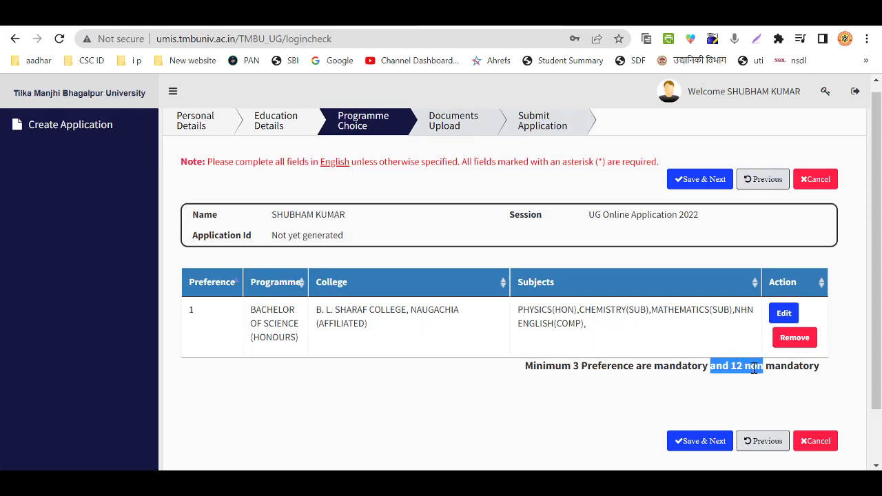
left_click(580, 384)
scroll(580, 384, "down", 1)
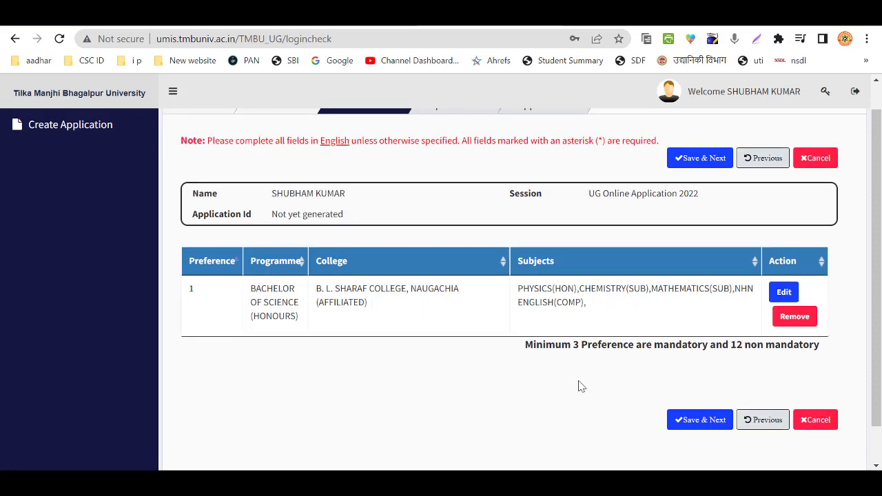
scroll(580, 386, "down", 1)
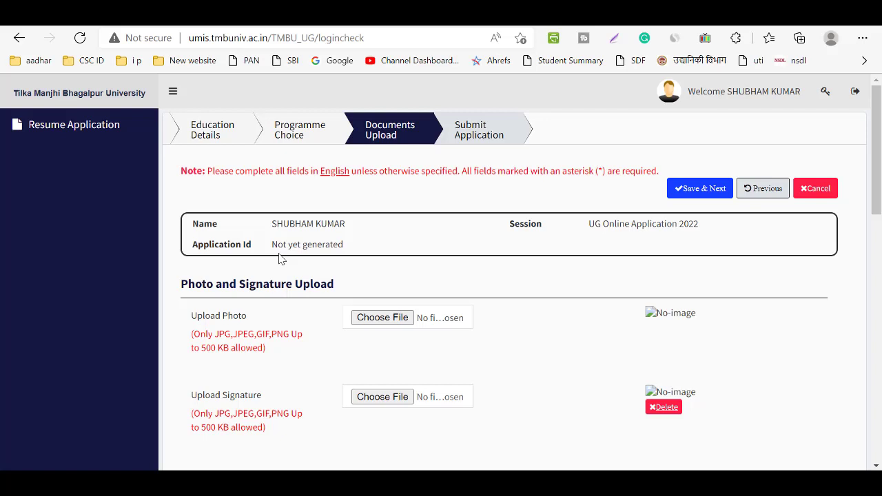
Check the allowed file formats and size limits for the photo and signature uploads.
scroll(279, 258, "down", 1)
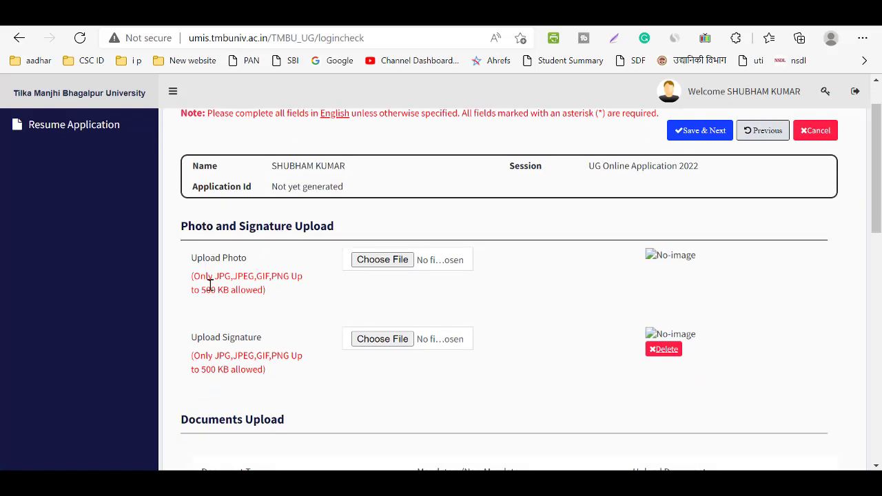
left_click_drag(211, 290, 231, 291)
left_click_drag(225, 369, 214, 357)
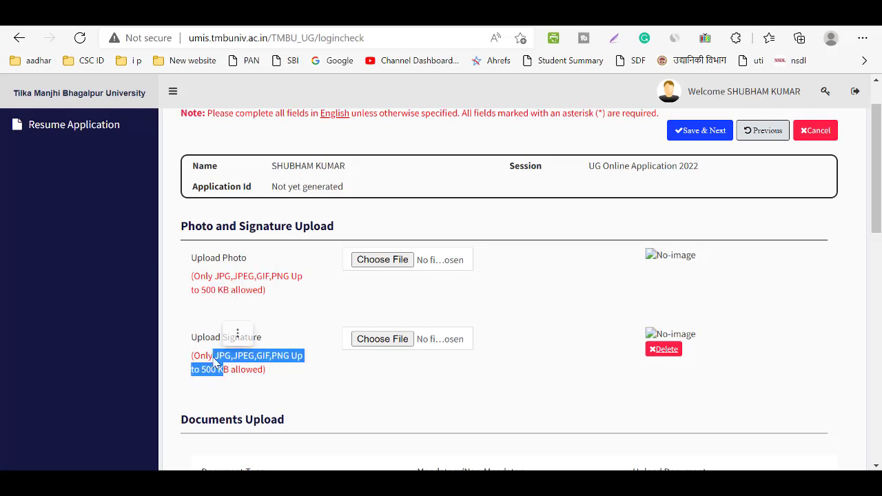
left_click(213, 358)
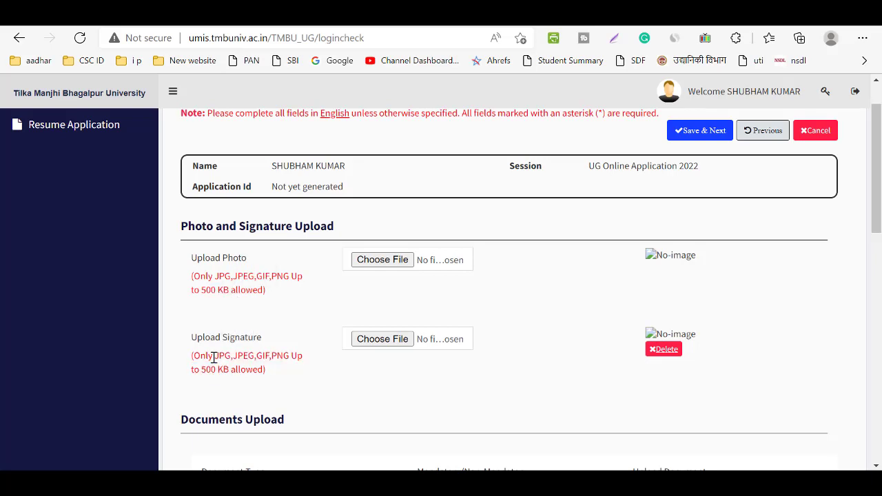
Review each document type under Documents Upload, noting which are mandatory and which file types and sizes are accepted.
scroll(213, 357, "down", 3)
scroll(214, 357, "down", 2)
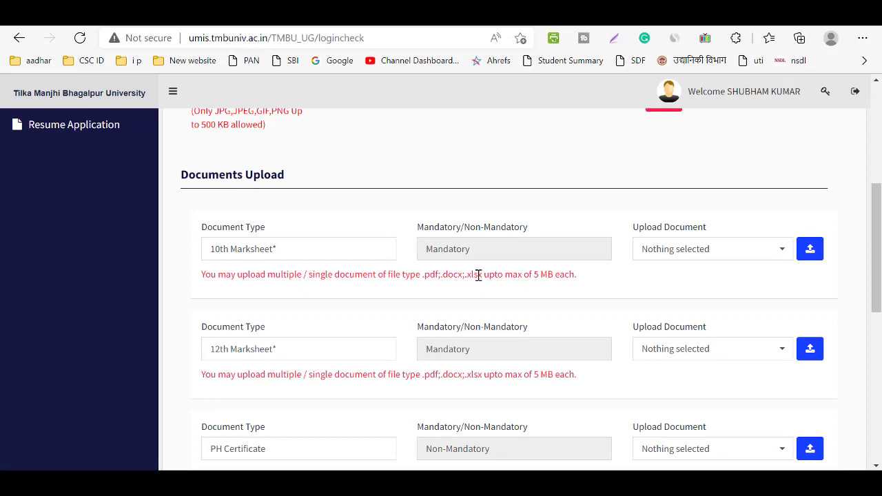
scroll(416, 274, "down", 1)
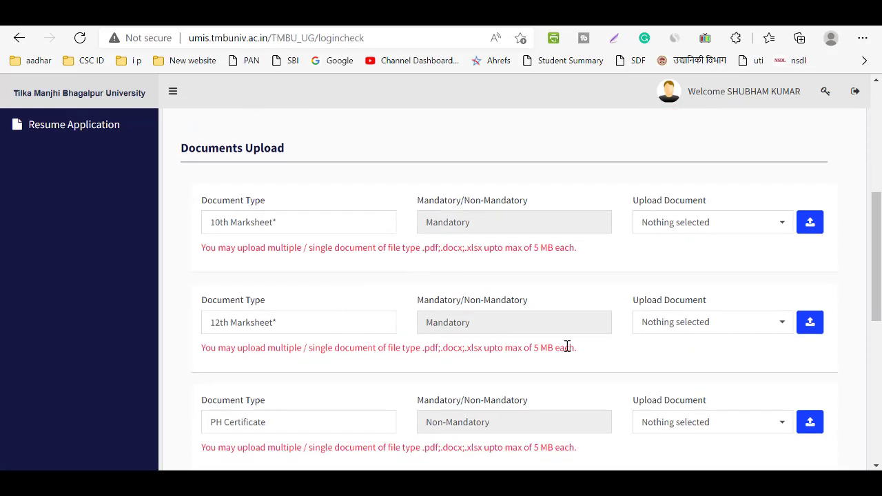
scroll(380, 330, "down", 2)
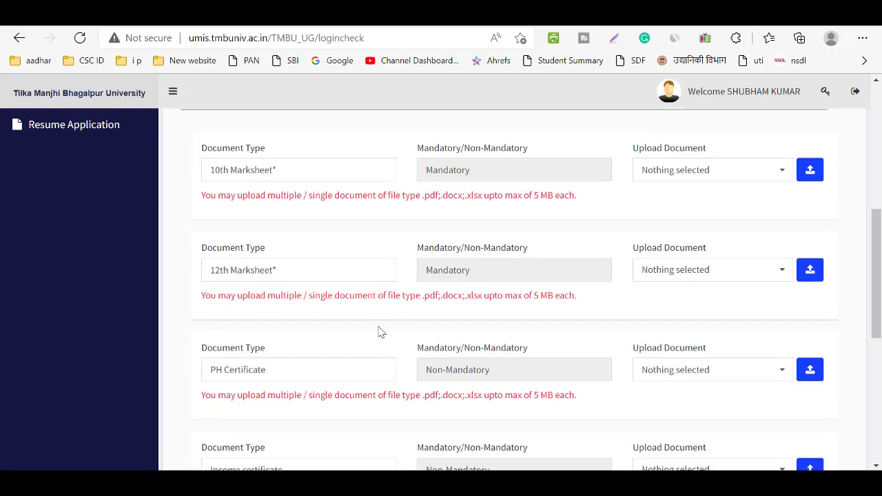
scroll(380, 320, "down", 2)
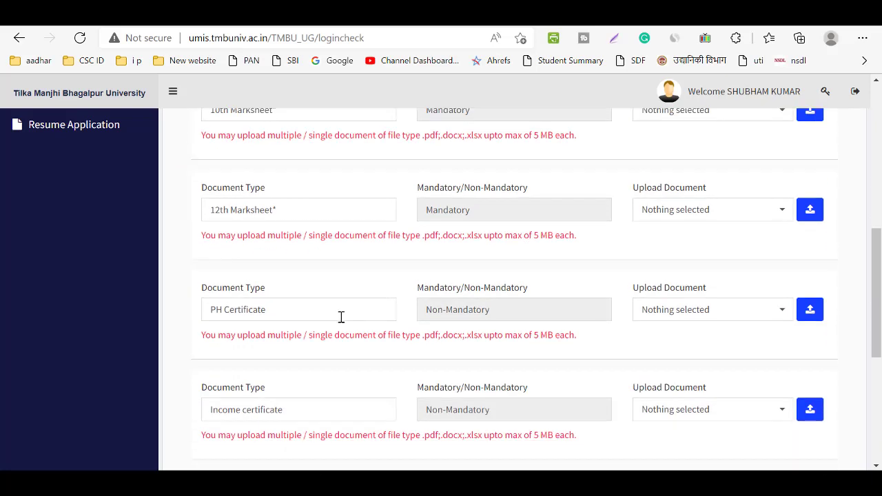
scroll(358, 292, "down", 3)
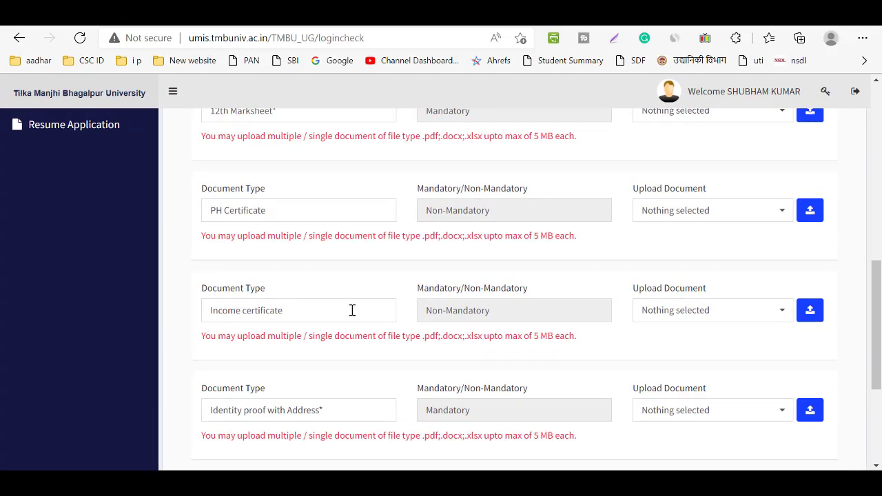
scroll(321, 232, "up", 2)
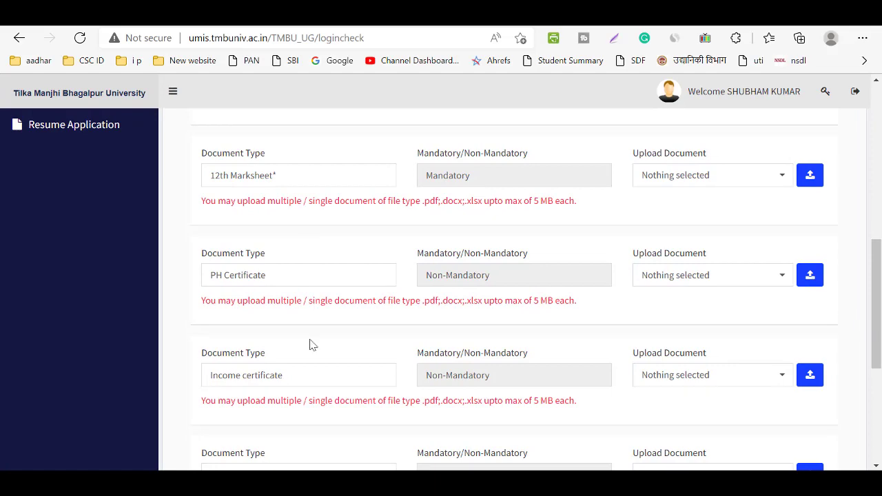
scroll(311, 345, "down", 1)
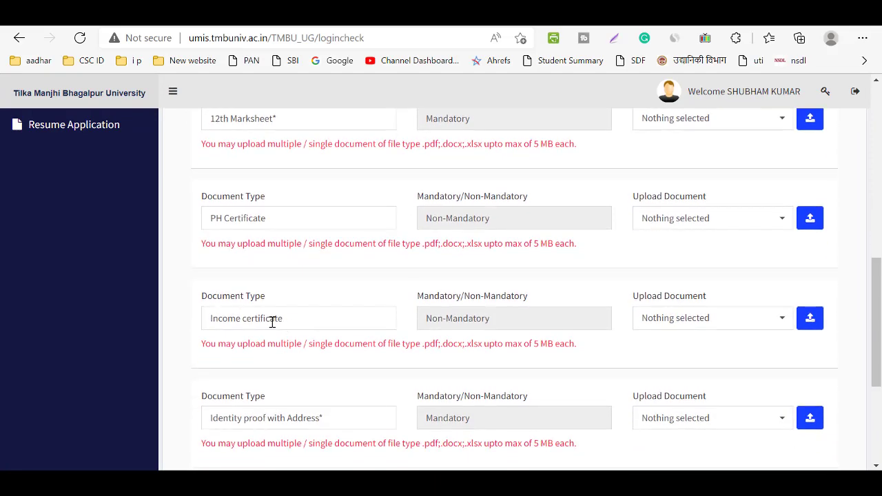
scroll(272, 322, "down", 1)
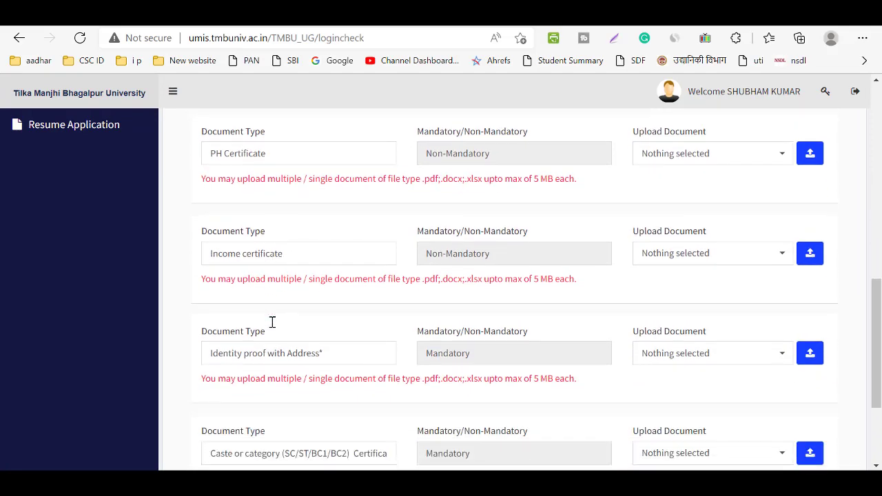
scroll(272, 322, "down", 1)
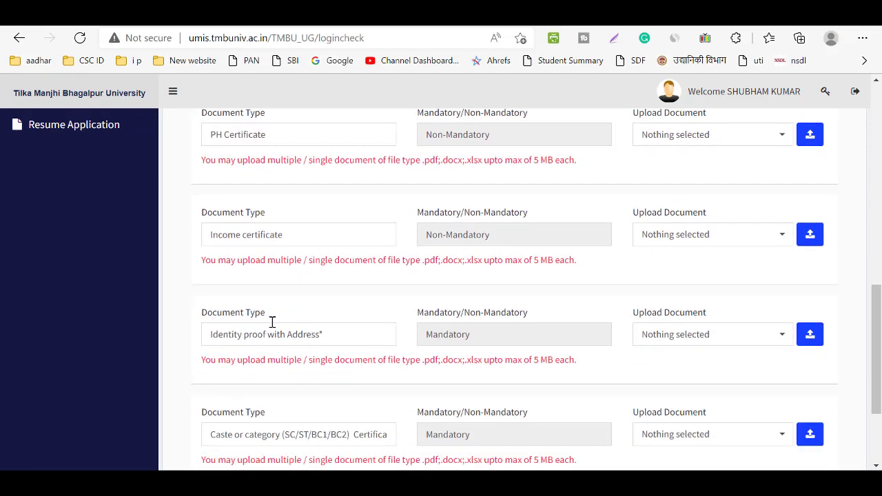
left_click(321, 339)
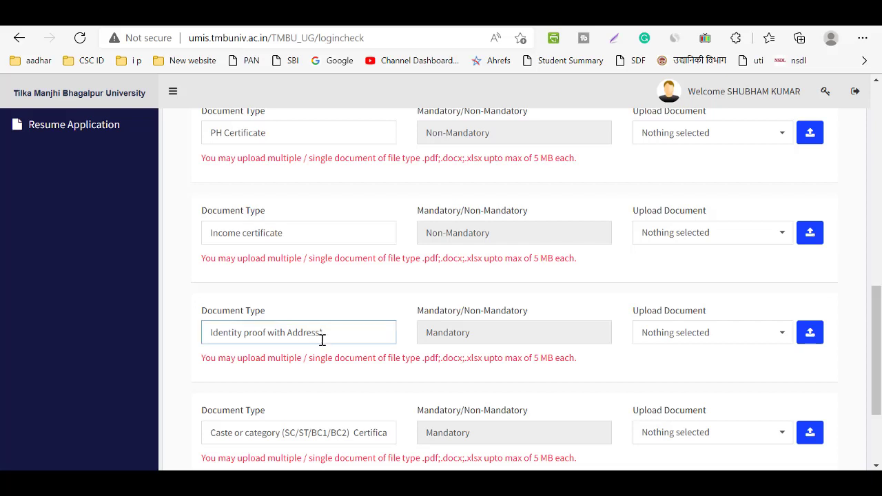
scroll(321, 337, "down", 2)
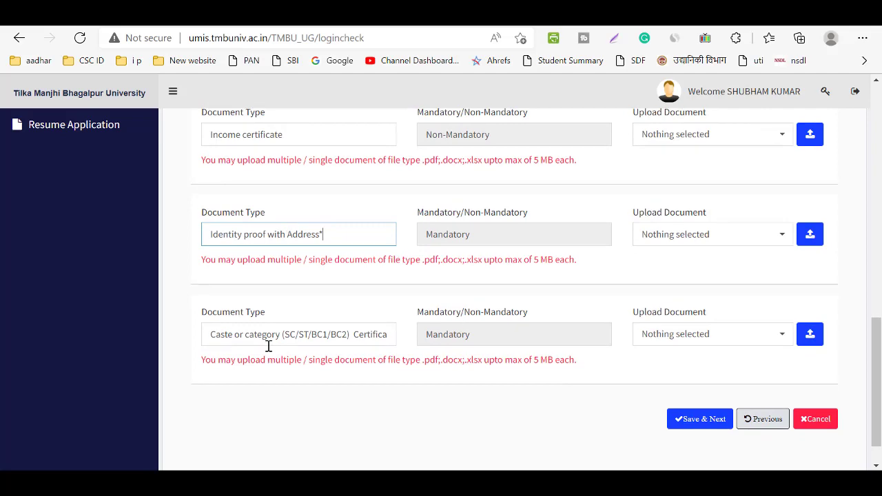
Recheck the list of required documents from the caste certificate back to the photo and signature section.
scroll(269, 346, "up", 1)
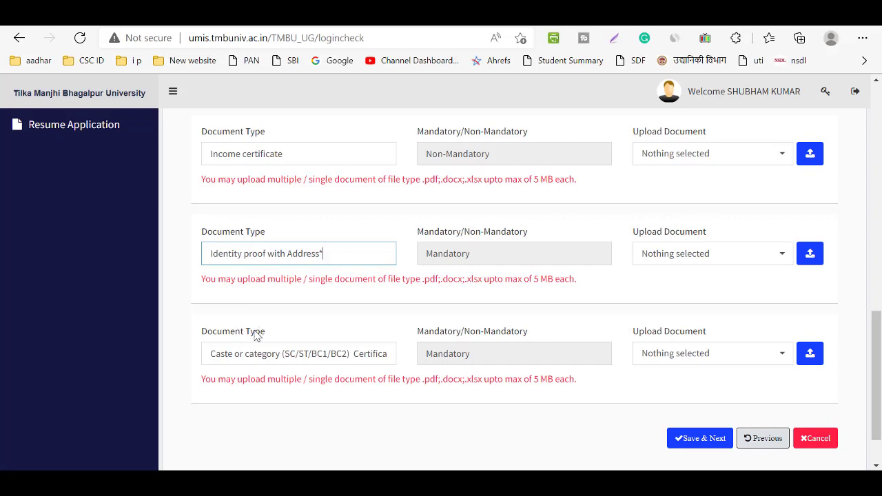
double_click(256, 332)
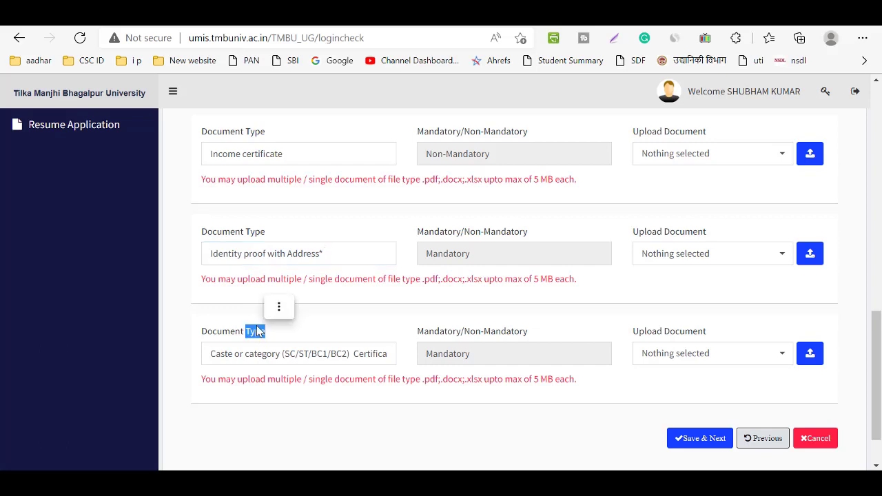
left_click(259, 330)
scroll(256, 331, "up", 2)
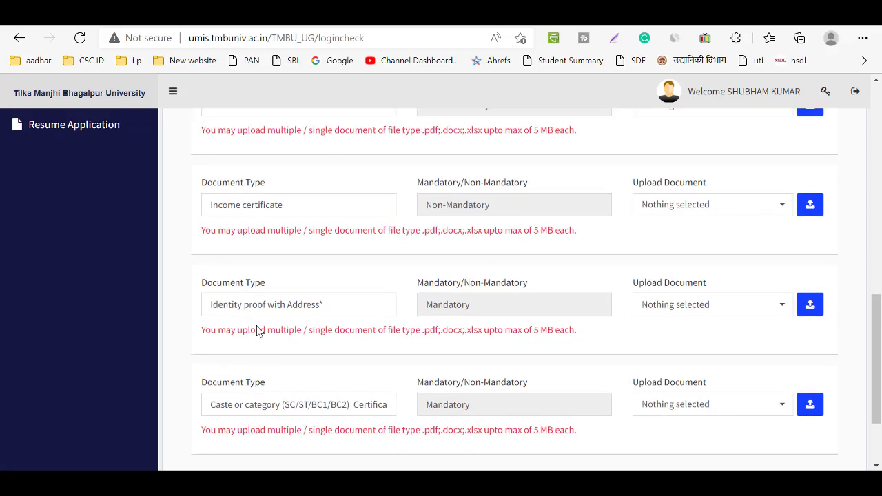
scroll(256, 330, "up", 5)
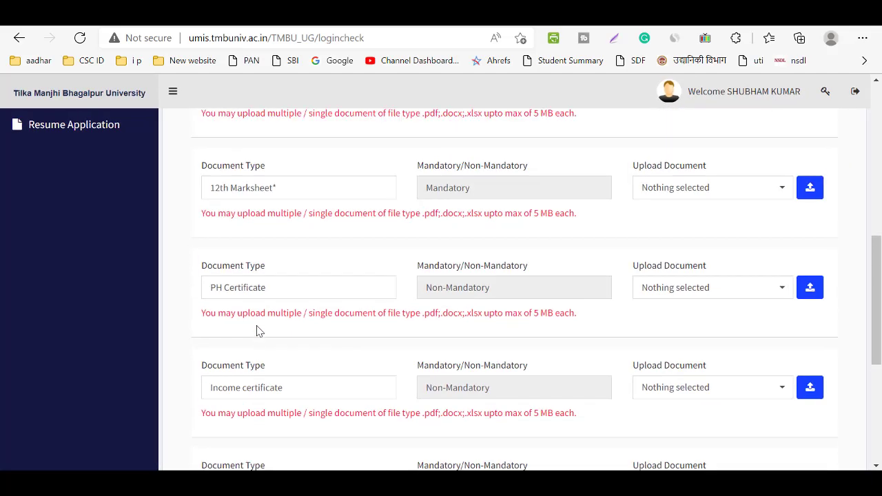
scroll(257, 331, "up", 2)
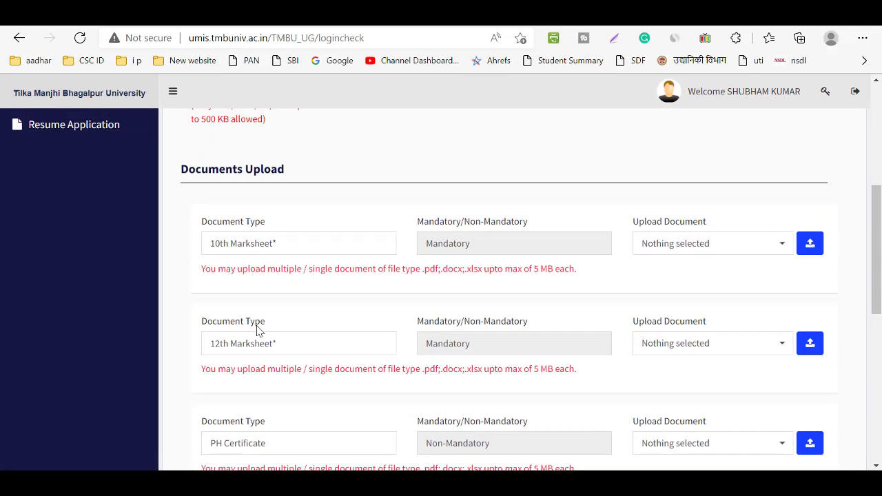
scroll(256, 329, "up", 1)
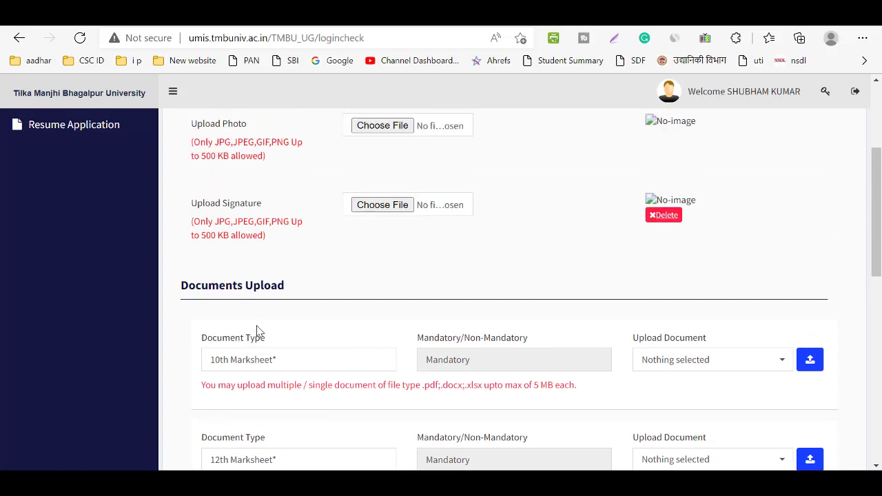
scroll(256, 329, "down", 1)
scroll(256, 330, "down", 9)
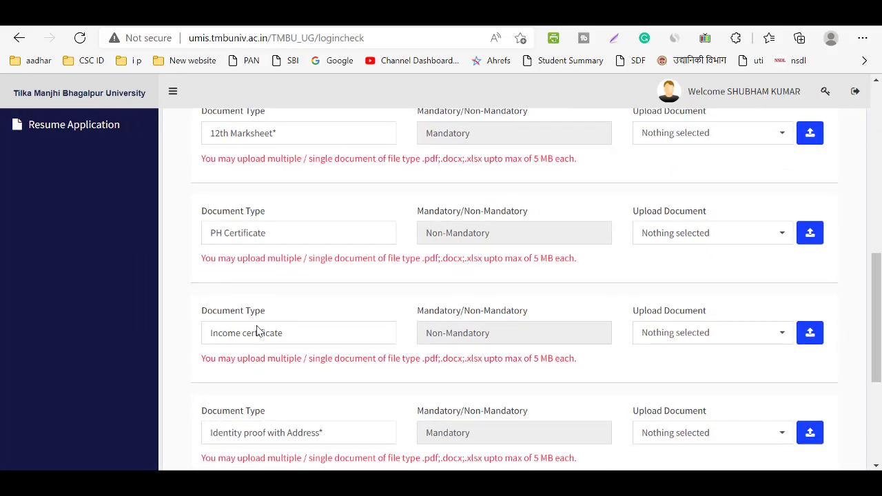
Upload SIG.jpg as the applicant's signature in the Photo and Signature Upload section.
scroll(257, 331, "up", 15)
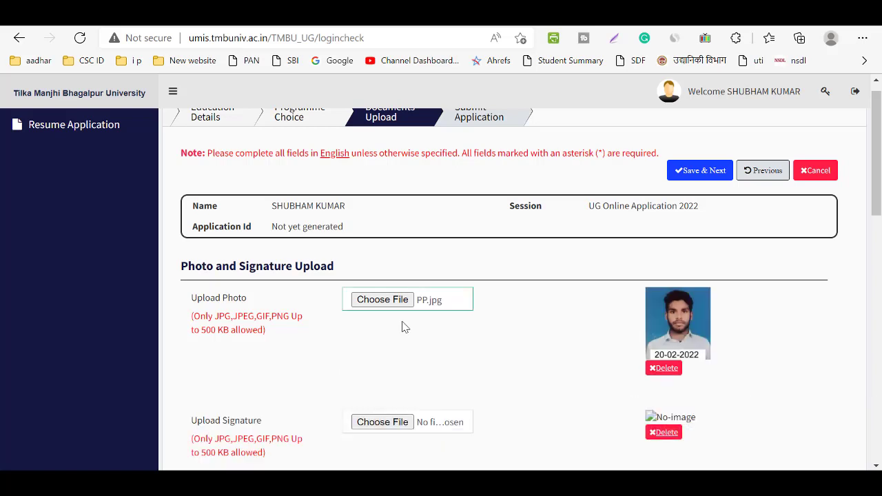
left_click(380, 427)
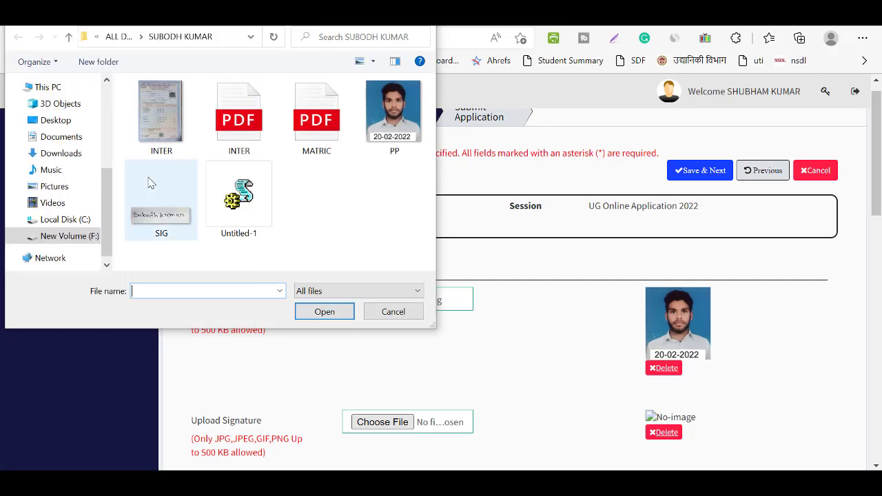
double_click(168, 213)
Check the attached documents and save the Documents Upload page to proceed to Submit Application.
scroll(310, 369, "down", 3)
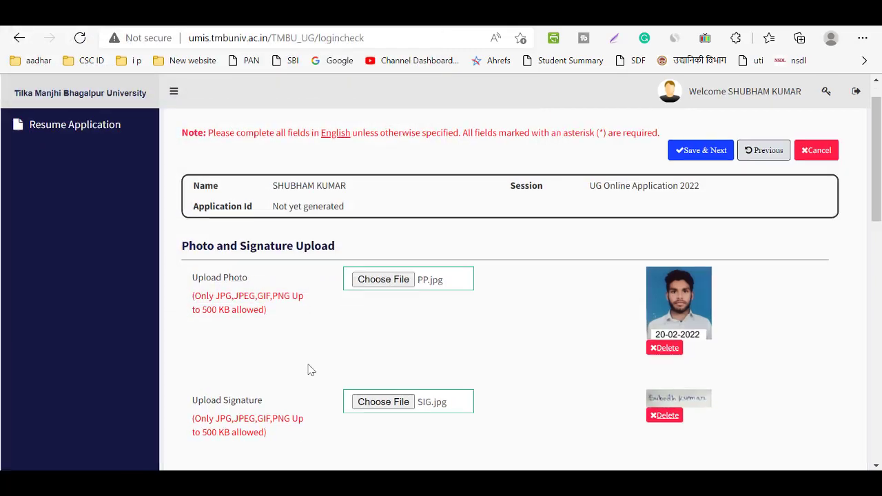
scroll(310, 370, "down", 3)
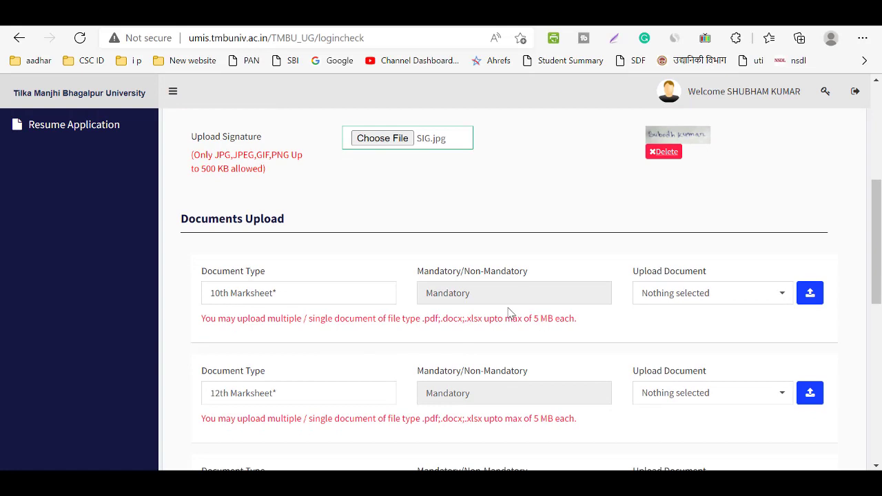
scroll(510, 313, "down", 5)
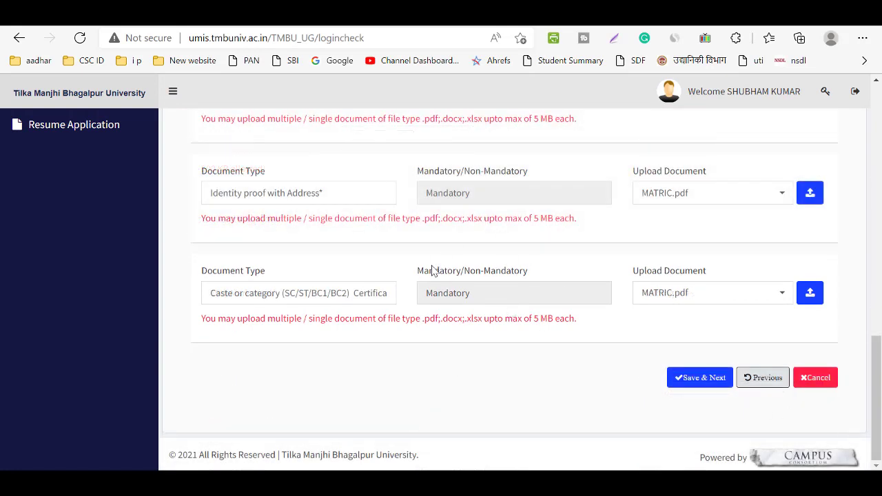
left_click(694, 385)
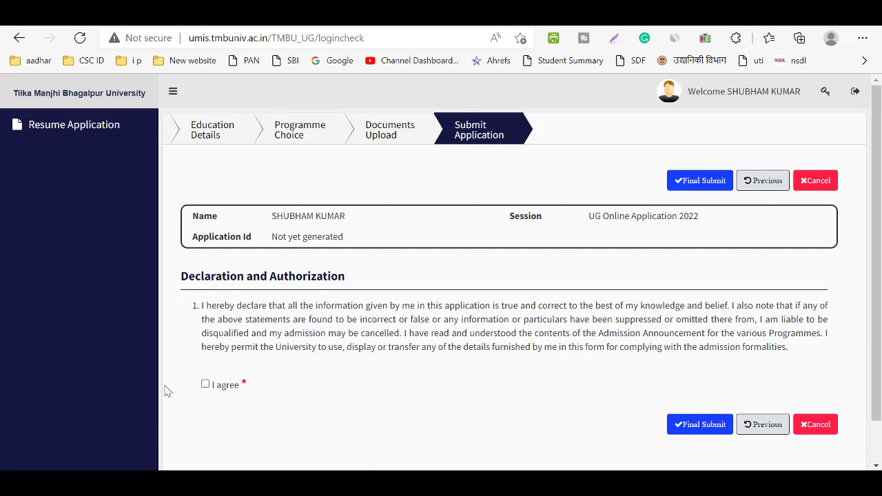
Agree to the Declaration and Authorization, and make the final submission of the application, confirming it.
left_click(206, 385)
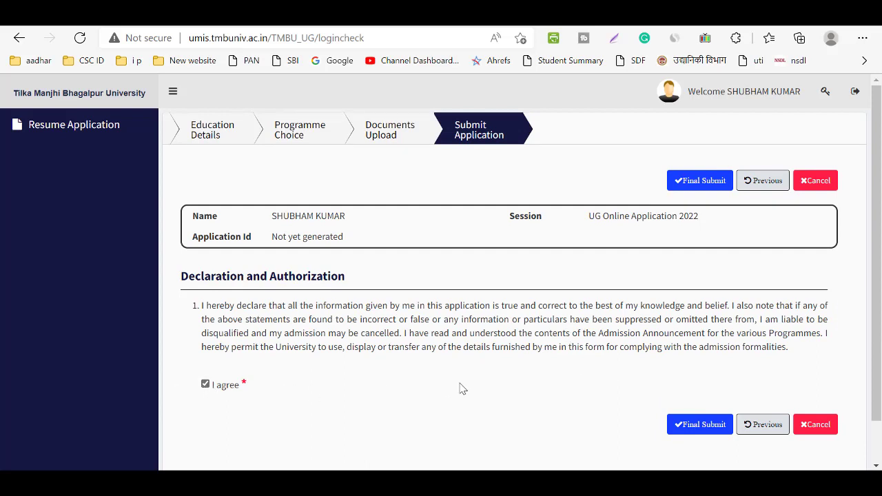
left_click(702, 425)
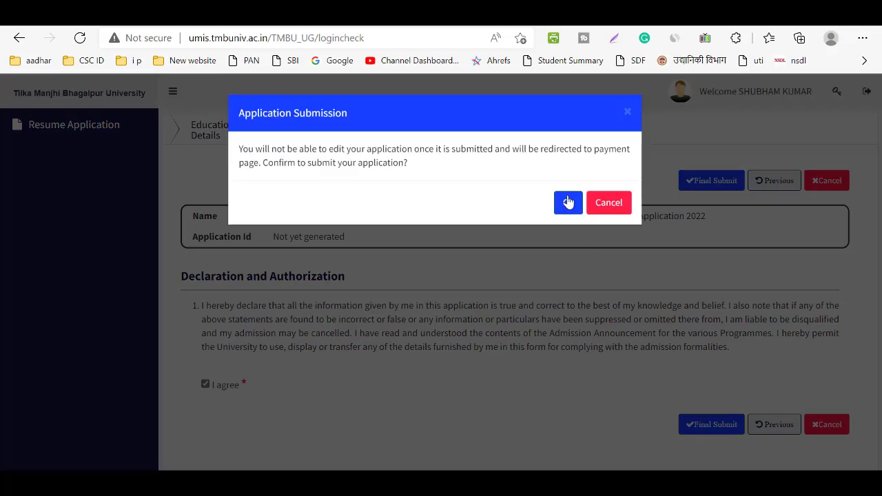
left_click(568, 205)
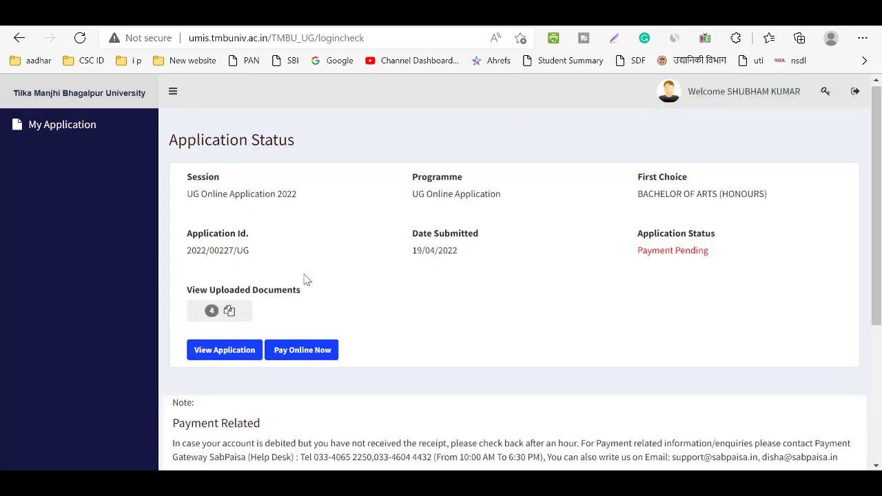
scroll(237, 267, "down", 1)
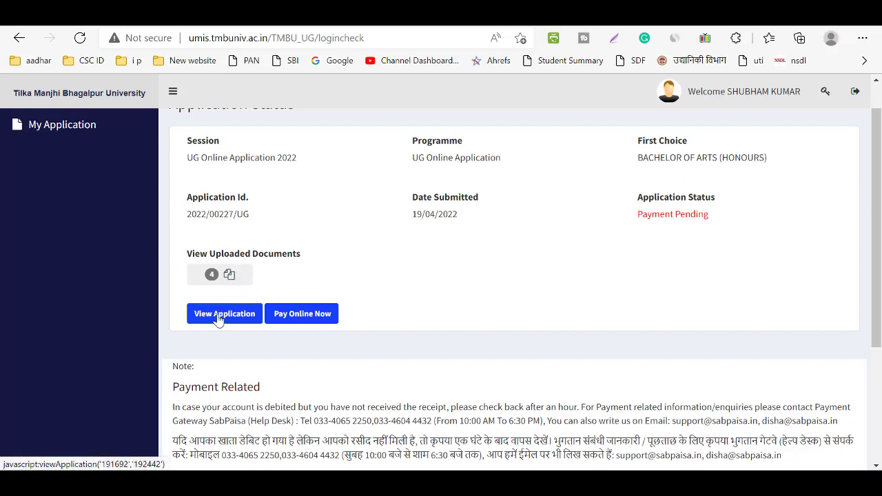
Start the online fee payment, accept the declaration that fees are non-refundable, and proceed to the Sub Paisa payment gateway.
left_click(302, 320)
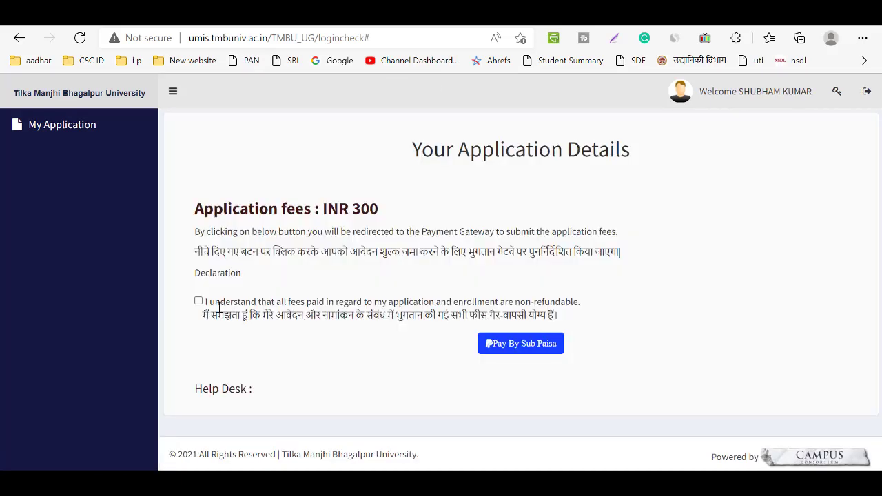
left_click(198, 302)
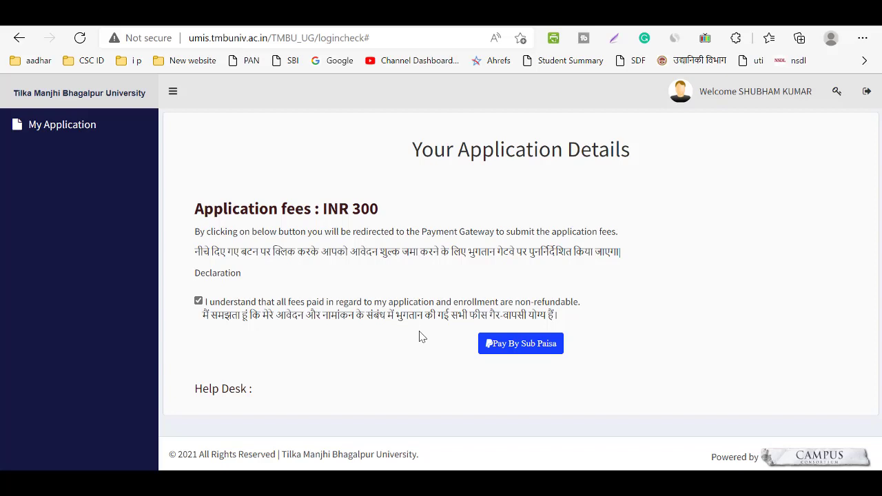
left_click(514, 348)
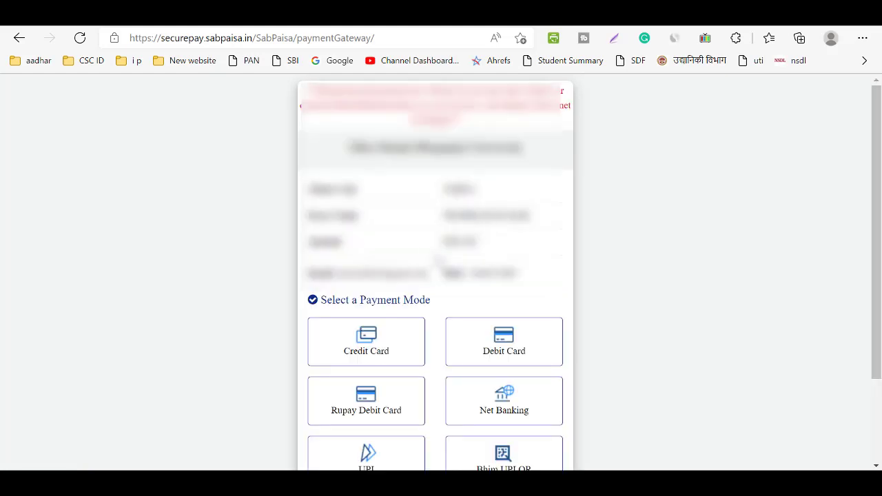
Look through the available payment modes and choose Net Banking for the application fee.
scroll(429, 262, "down", 3)
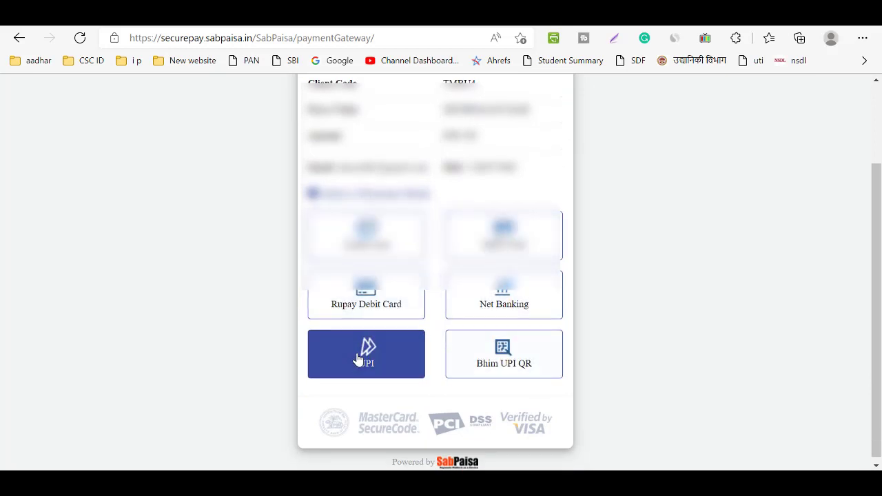
scroll(433, 336, "up", 1)
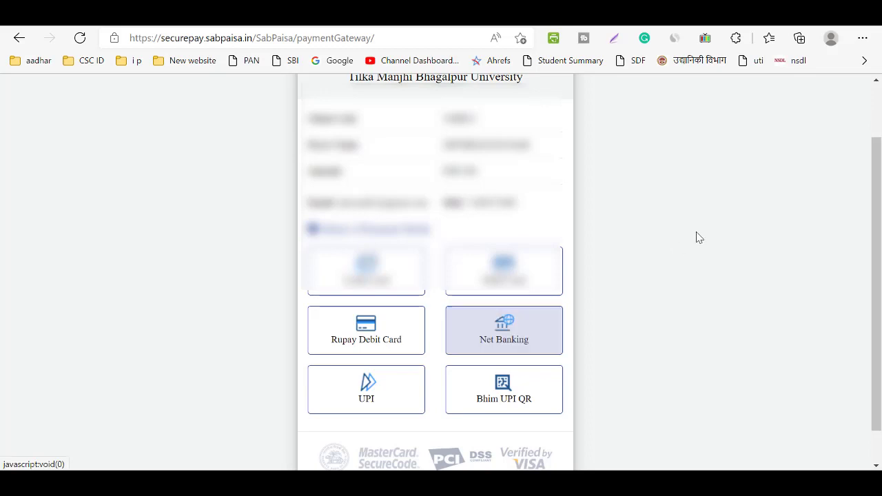
left_click(519, 339)
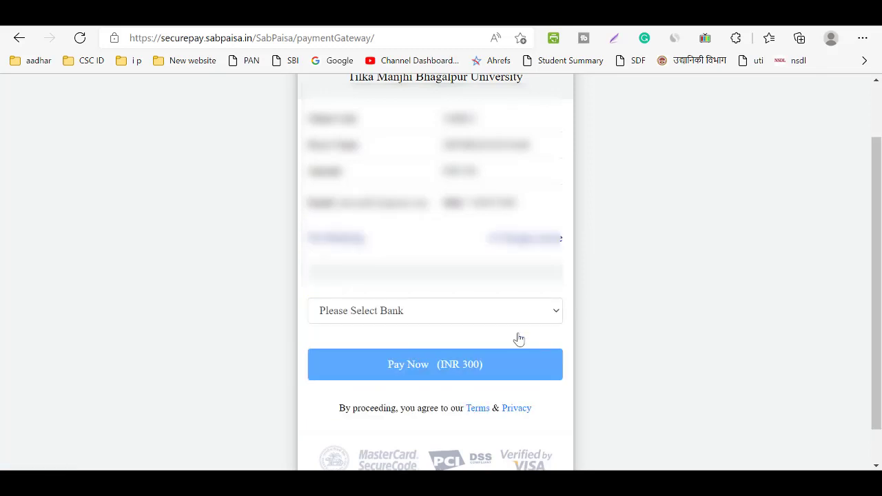
key("alt")
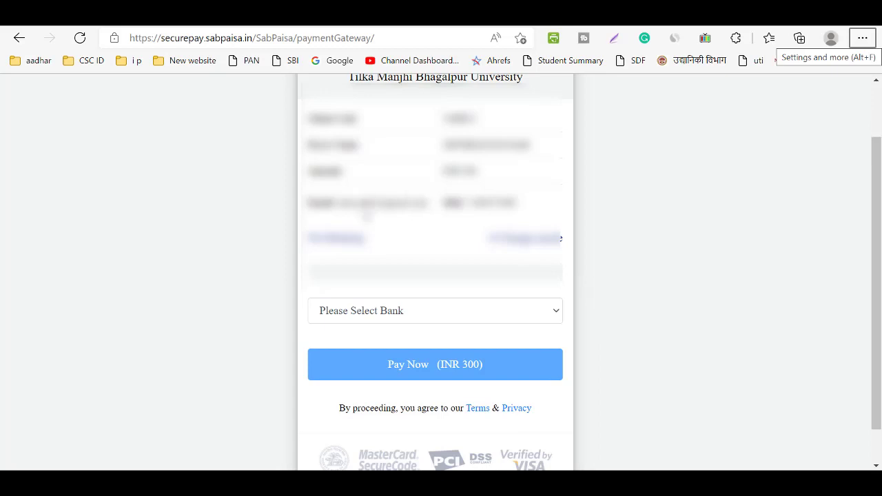
scroll(367, 216, "down", 1)
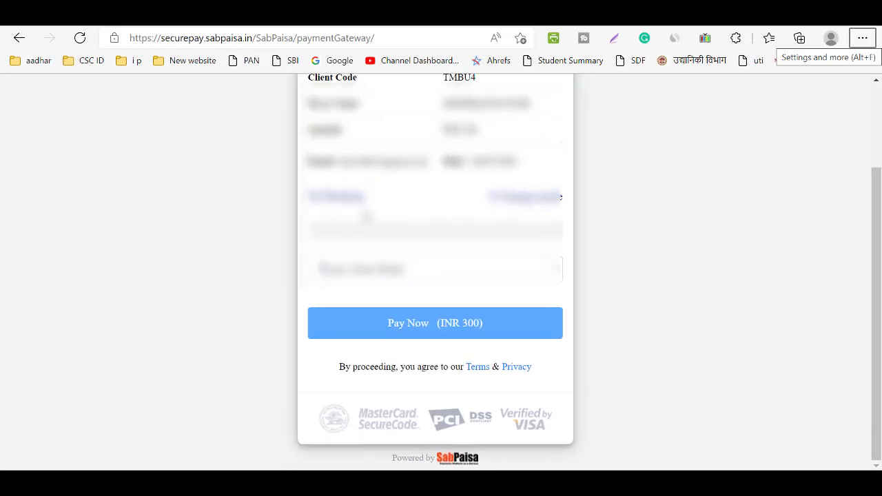
scroll(367, 216, "up", 1)
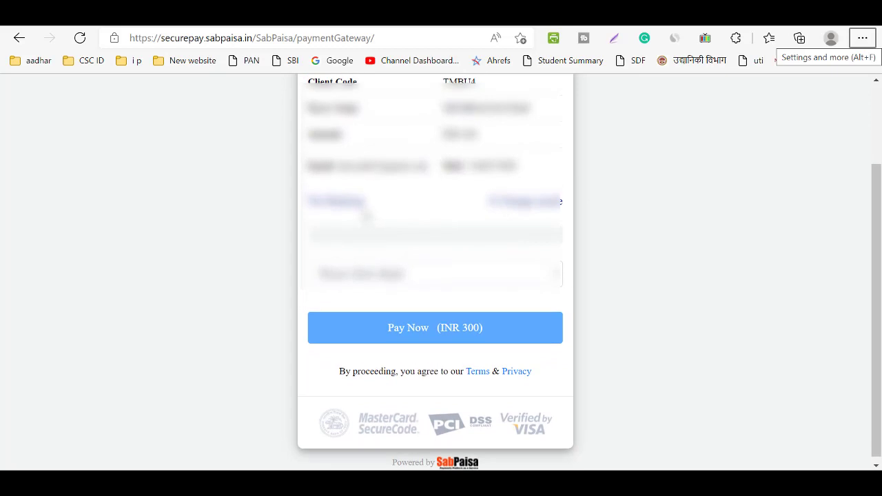